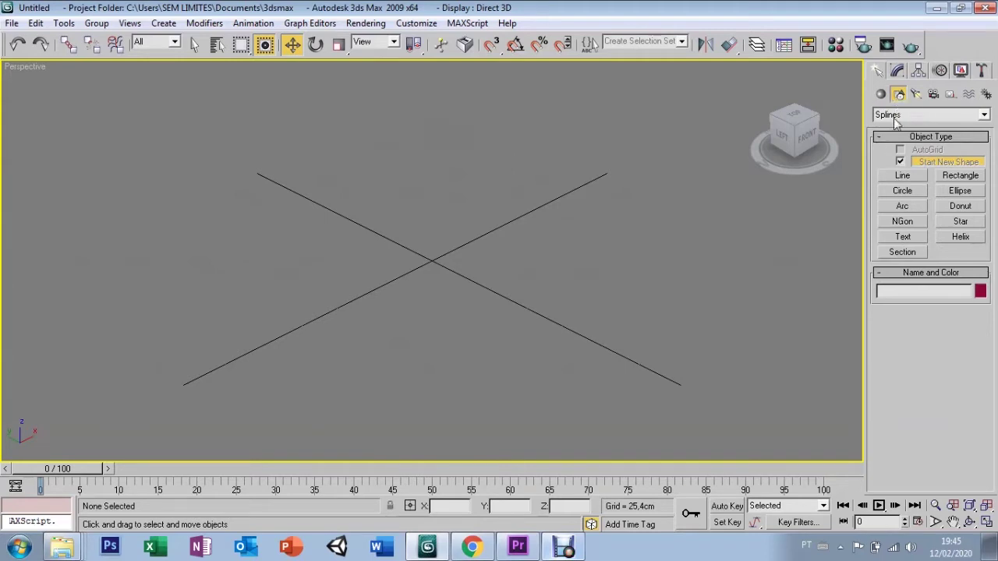
Step: Restore the Top, Front, Left and Perspective viewport layout and exit the Line tool
left_click(898, 175)
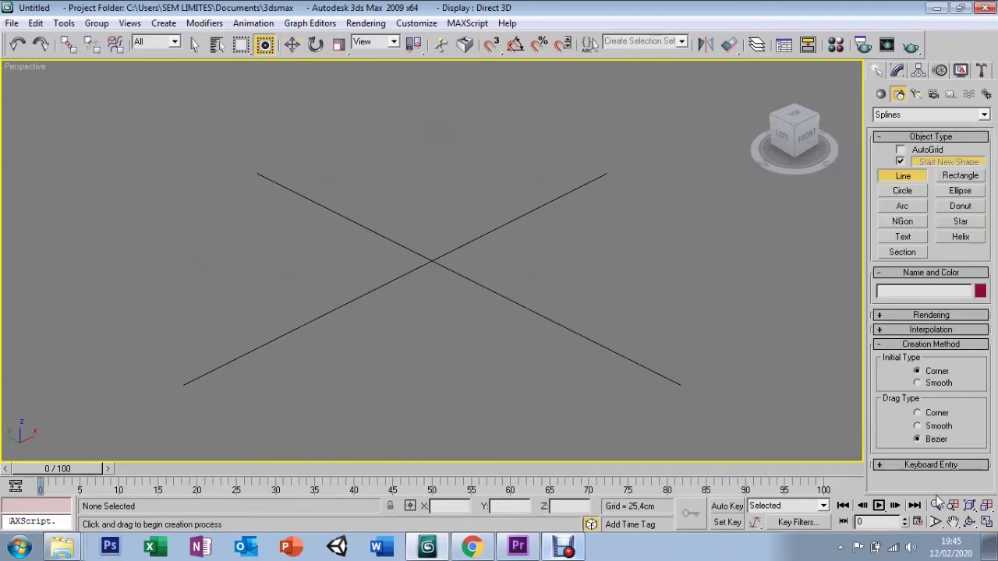
left_click(986, 521)
right_click(213, 142)
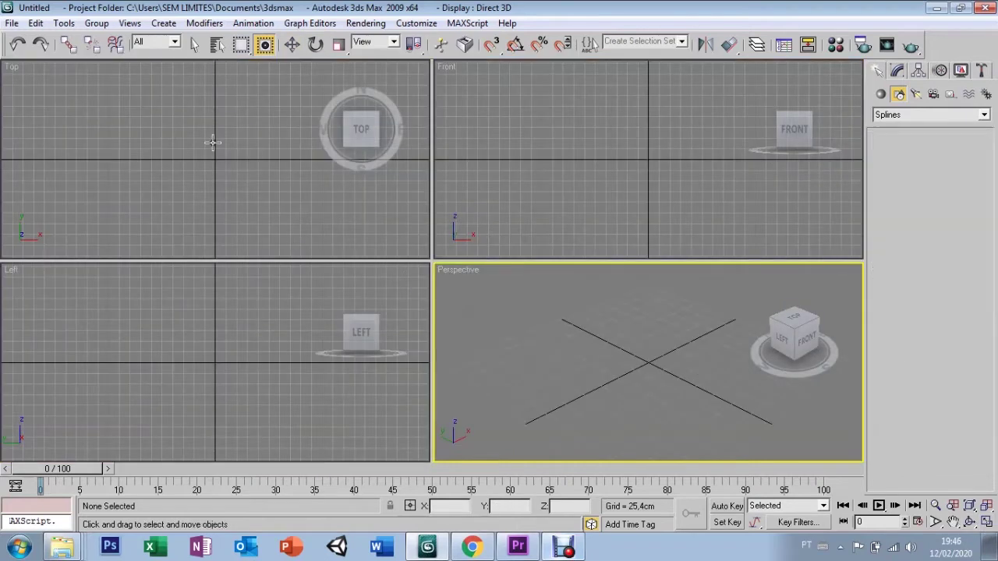
Step: Draw Line01 in the Top view with four corner points, a dragged Bezier curve and an end point
left_click(164, 144)
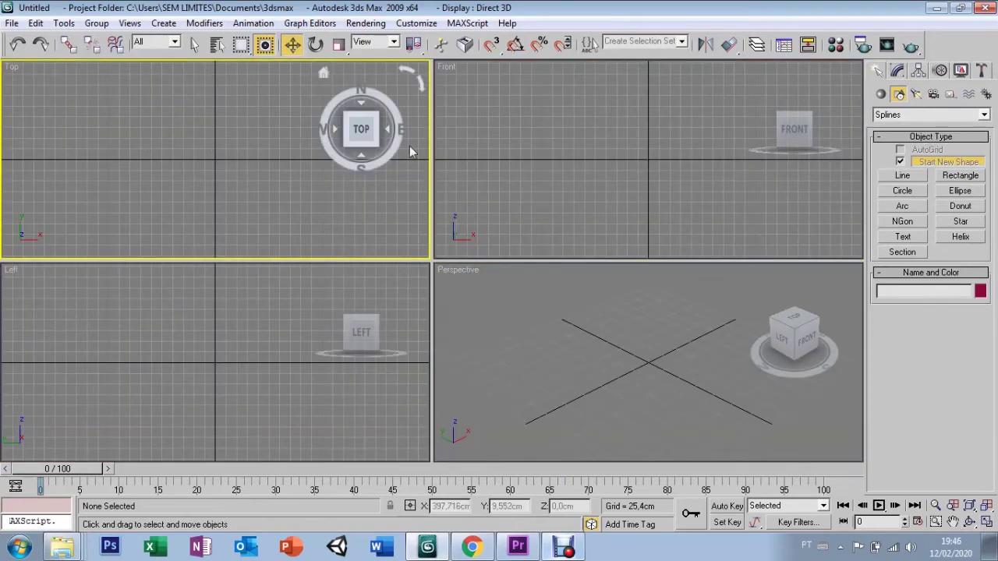
left_click(897, 177)
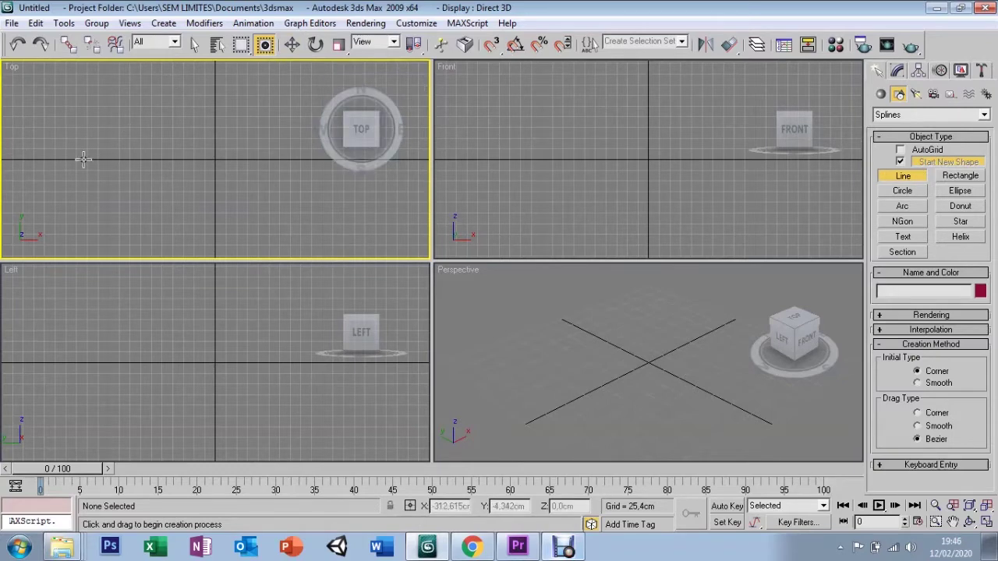
left_click(43, 187)
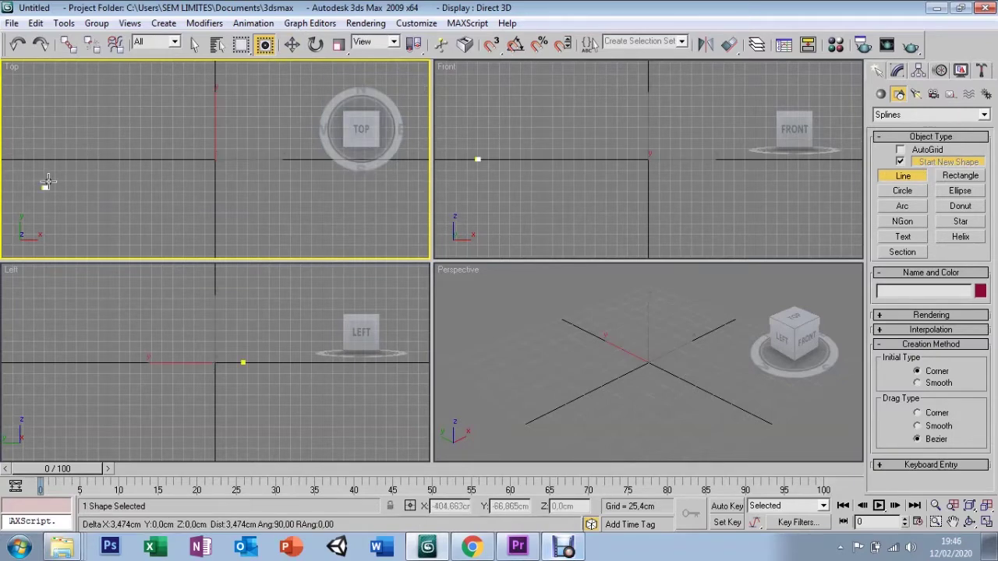
left_click(98, 111)
left_click(186, 113)
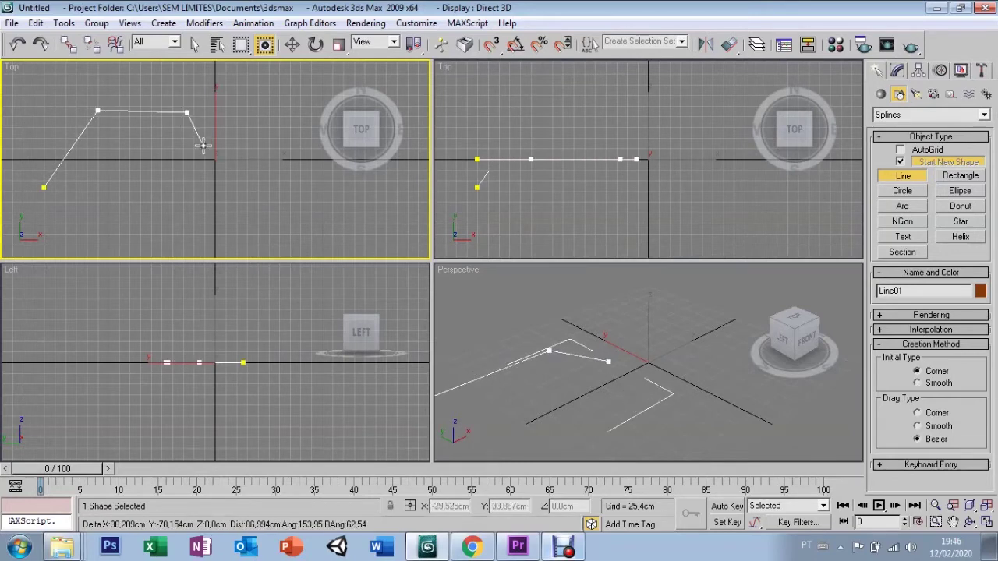
left_click(233, 162)
left_click_drag(242, 203, 218, 212)
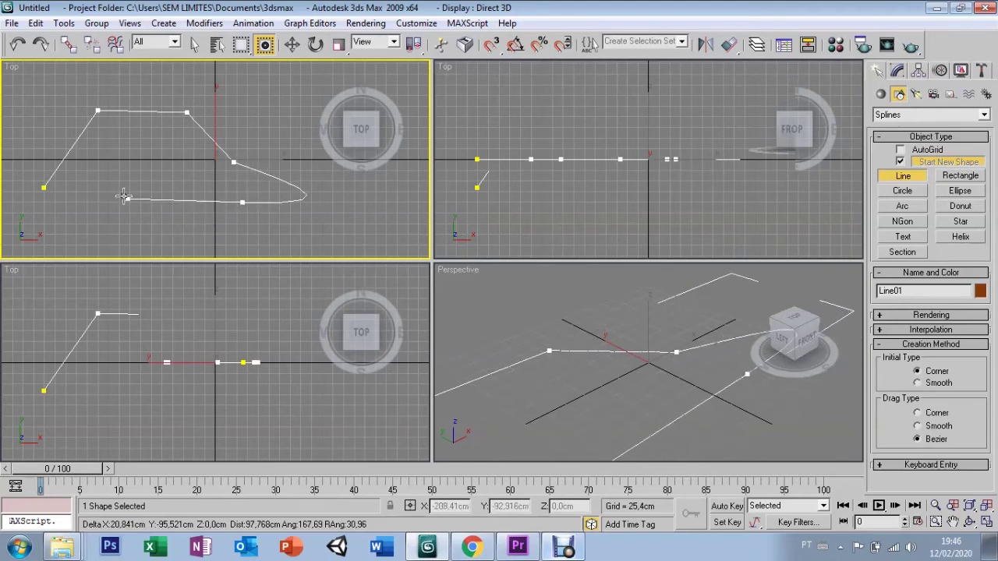
key("p")
left_click(154, 226)
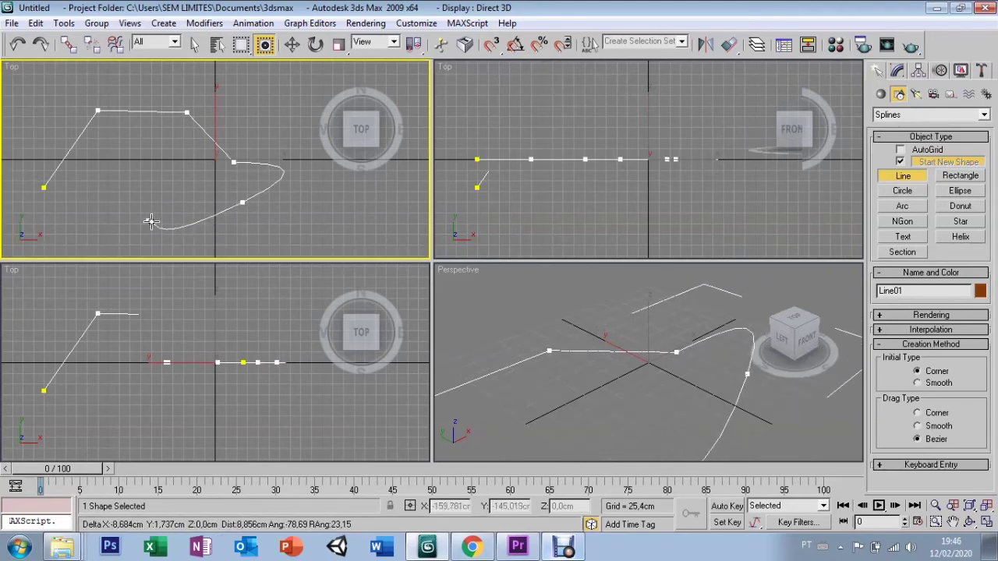
right_click(187, 210)
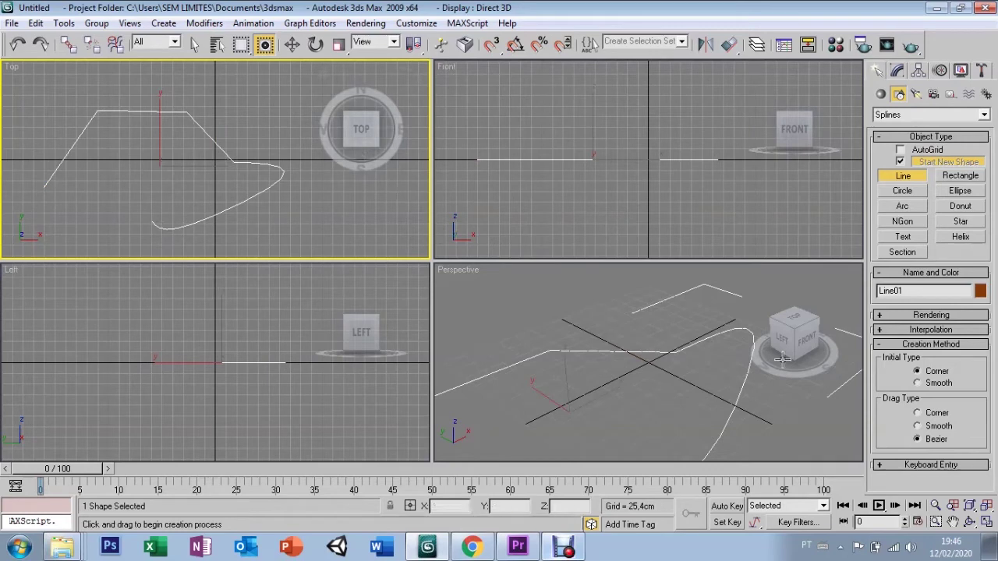
Step: Set Drag Type to Corner and draw Line02, a seven-point angular open shape at lower right
left_click(918, 413)
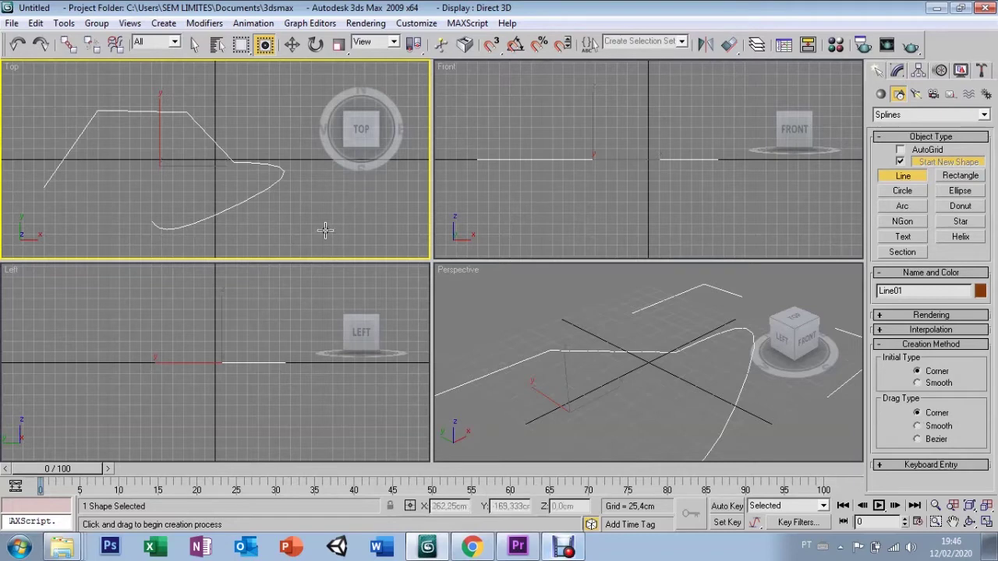
left_click(287, 235)
left_click(307, 188)
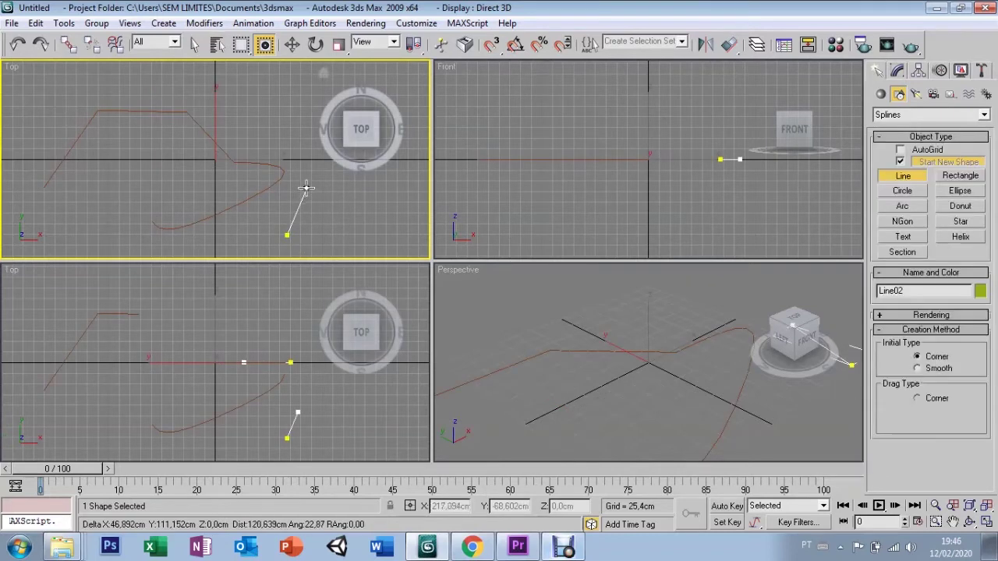
left_click(361, 189)
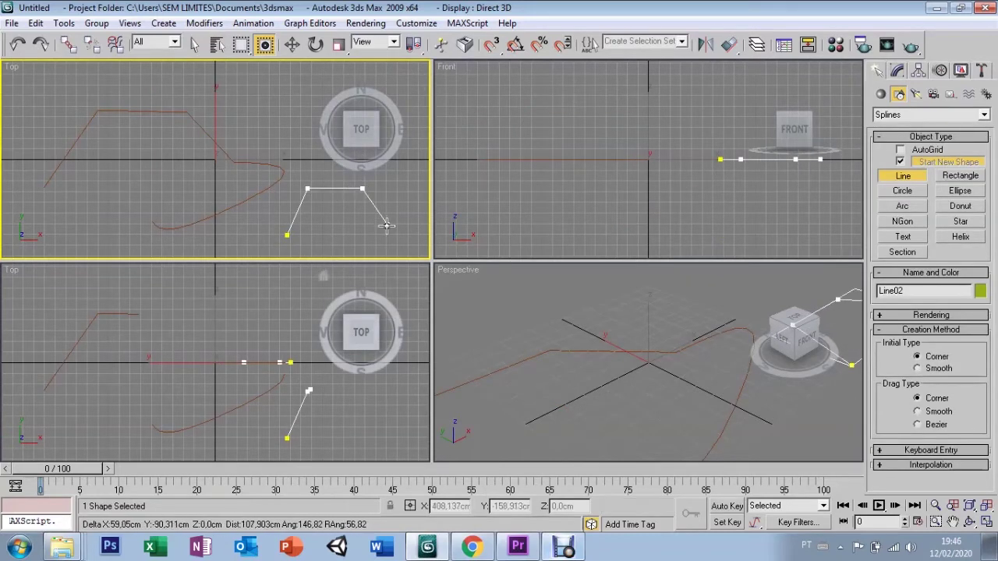
left_click(377, 229)
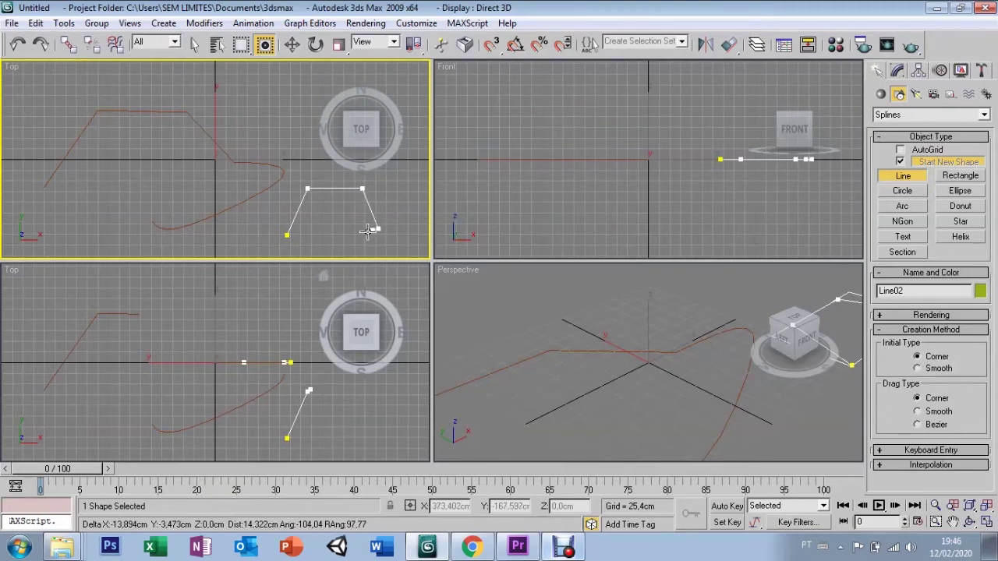
left_click(358, 238)
left_click(315, 241)
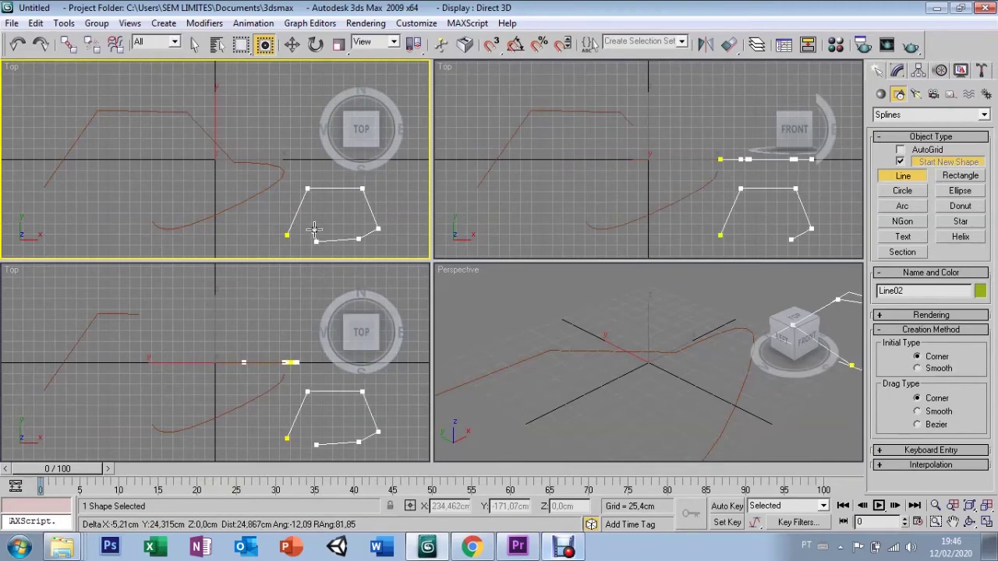
left_click(319, 225)
right_click(335, 218)
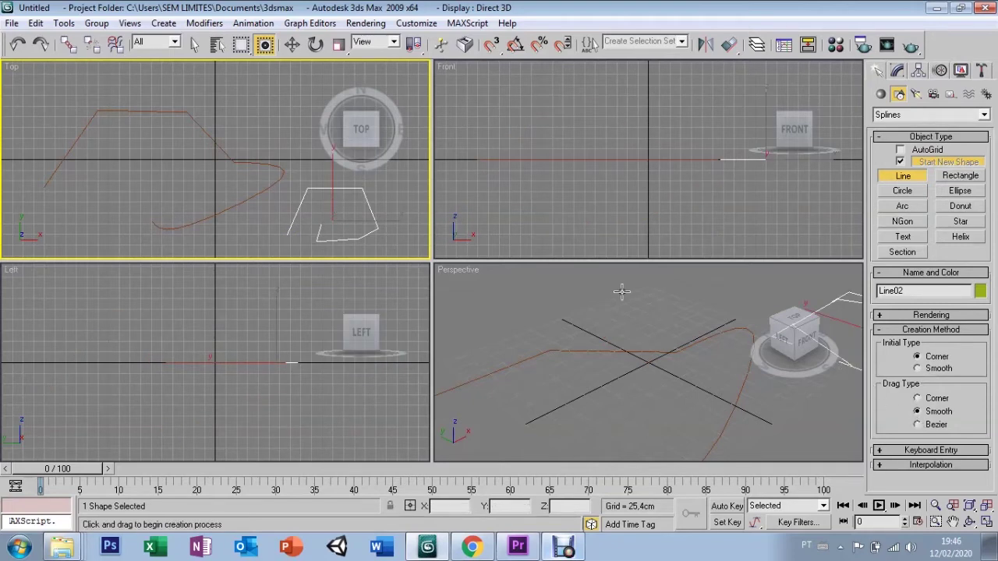
Step: Draw Line03 and close it into a loop at its first vertex
left_click(70, 210)
left_click(102, 146)
left_click(182, 141)
left_click(205, 159)
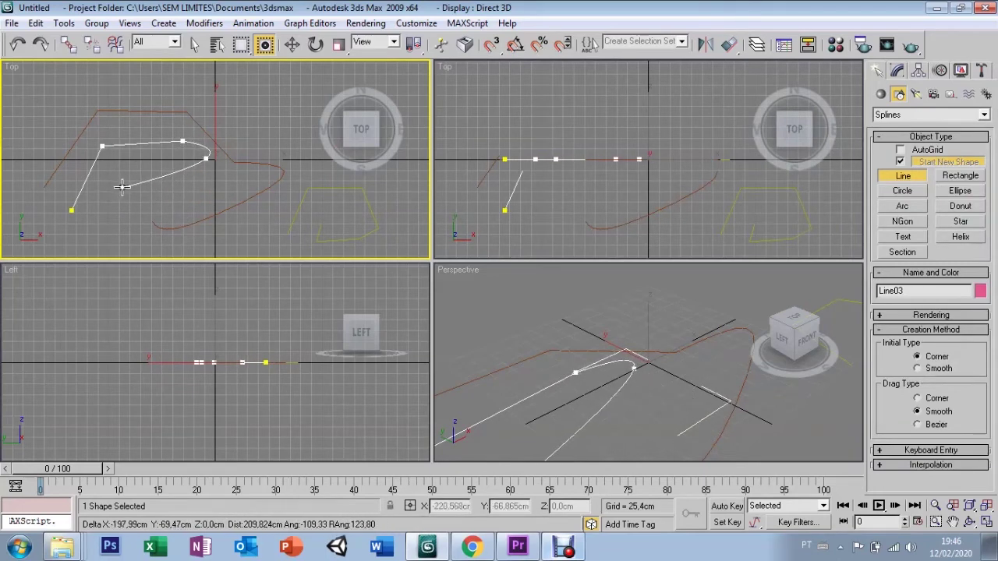
left_click(124, 216)
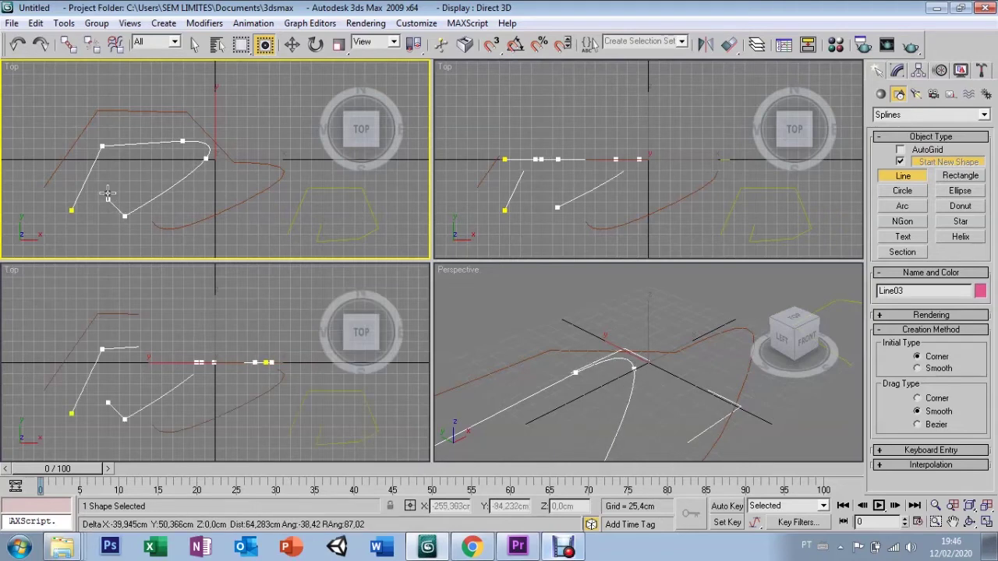
left_click(71, 210)
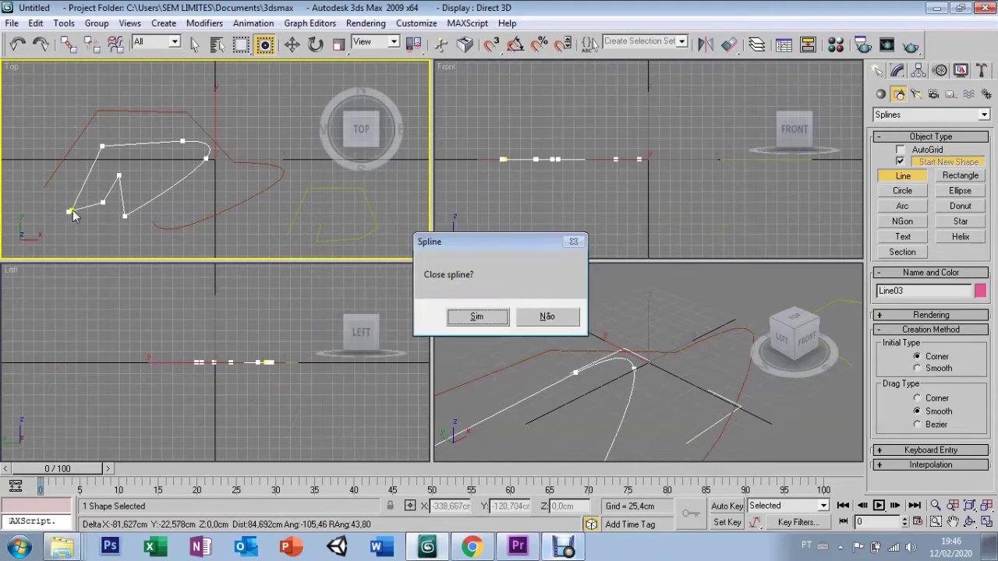
left_click(488, 316)
left_click(897, 192)
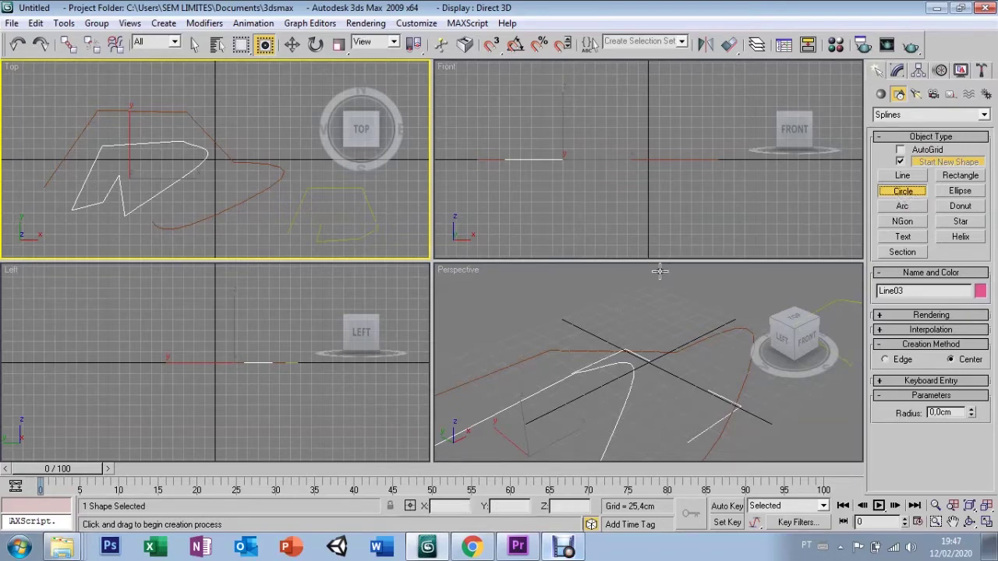
Step: Draw a 58.936 cm circle and a 135 cm arc, then delete all five shapes
left_click_drag(626, 320, 646, 331)
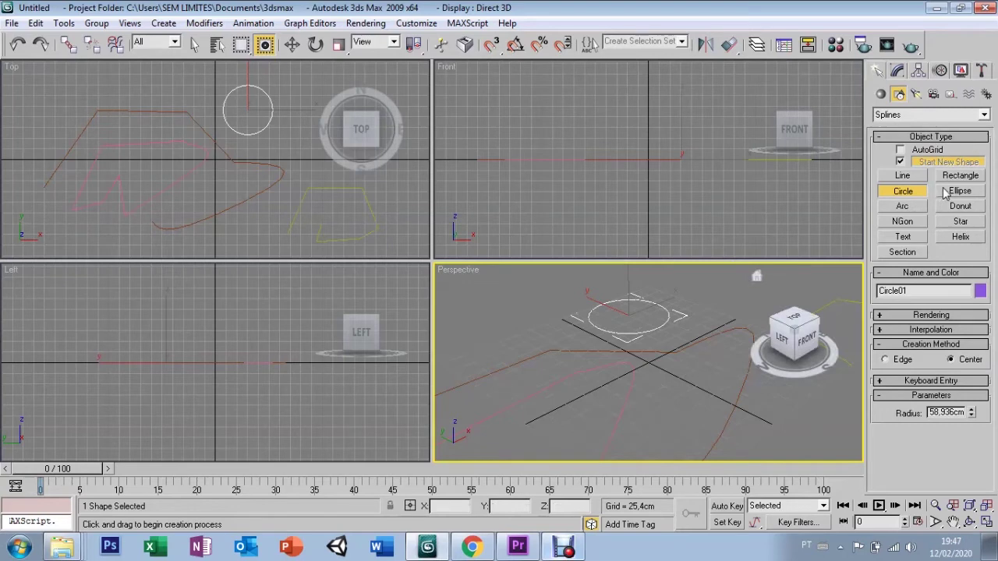
left_click(901, 207)
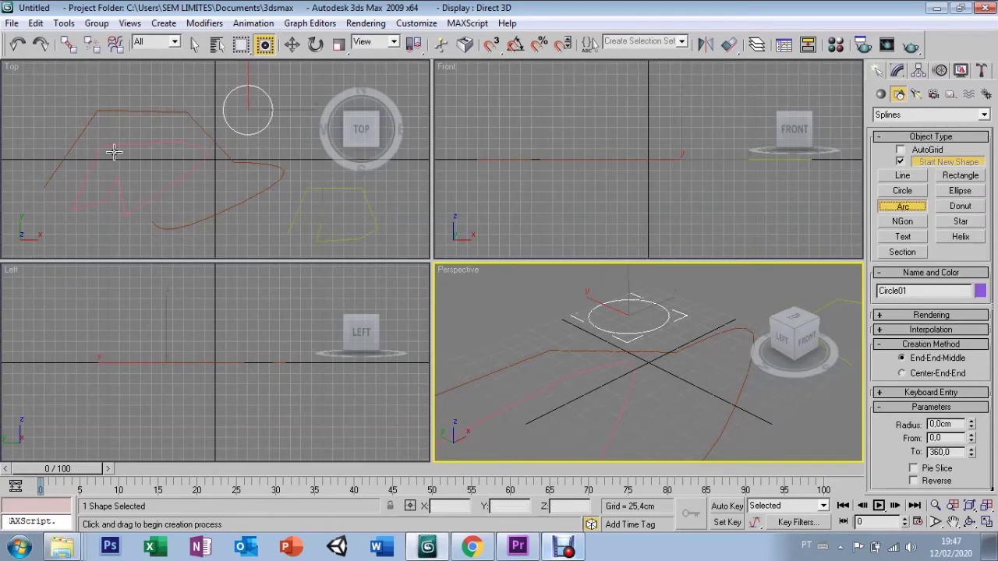
left_click_drag(135, 161, 163, 188)
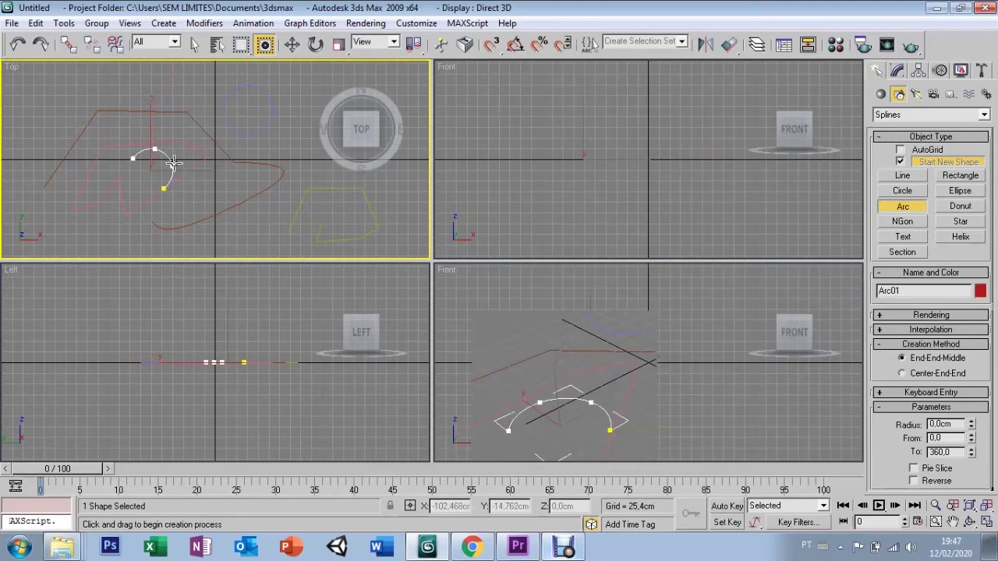
left_click(202, 125)
left_click(212, 121)
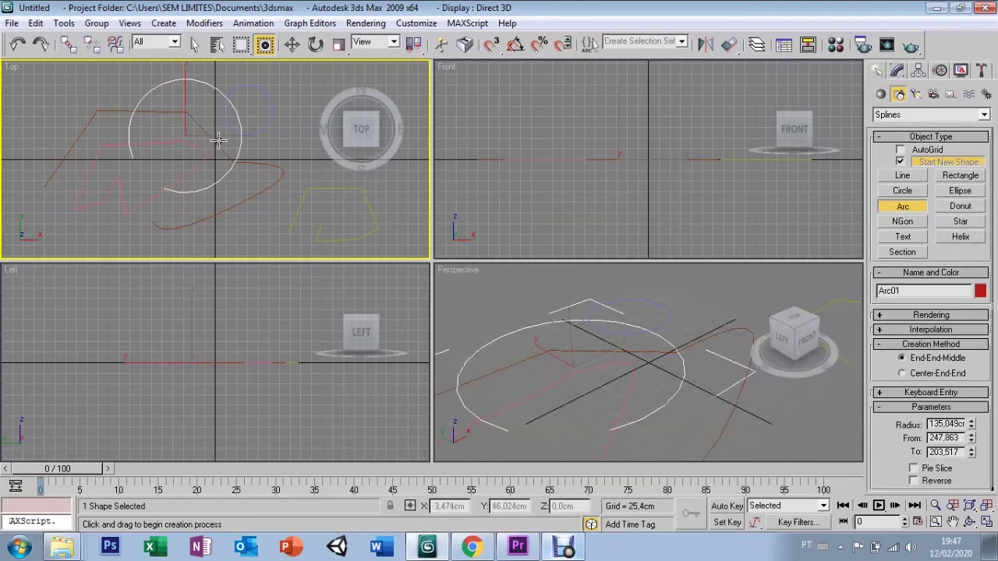
key("ctrl+a")
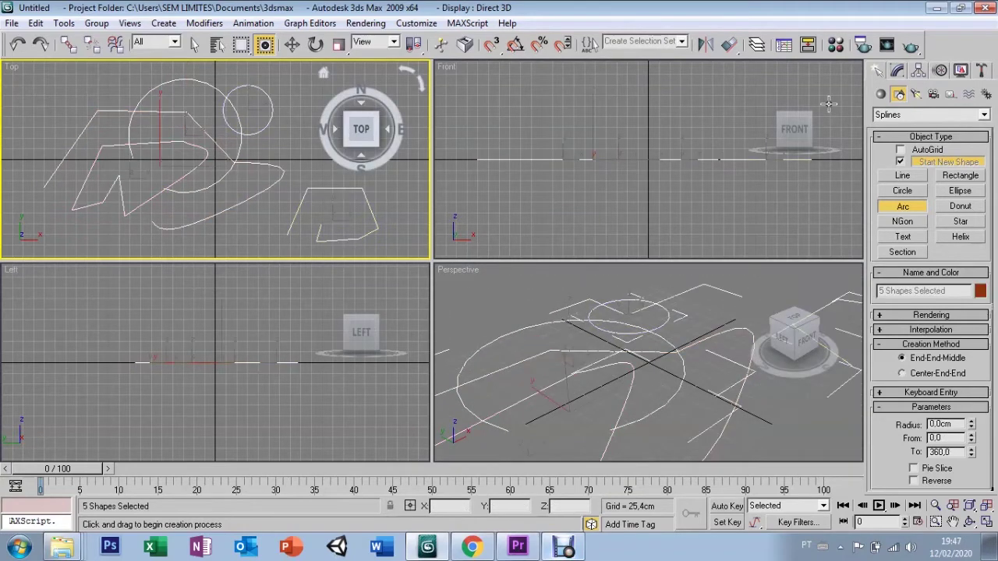
key("Delete")
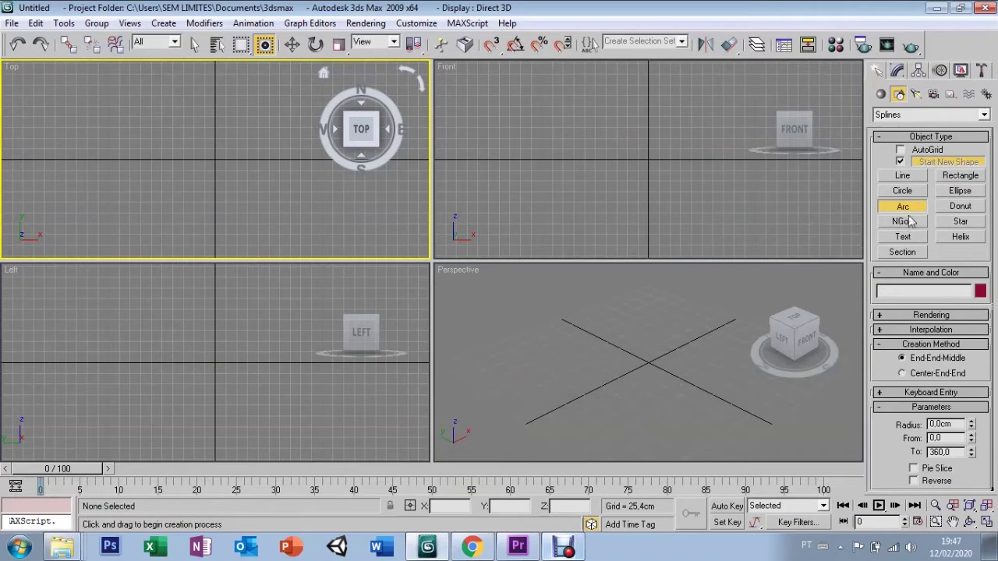
Step: Draw NGon01 in the Top view with 3 sides, 0.127 cm corner radius and radius 214.808 cm
left_click(906, 222)
left_click_drag(145, 202, 133, 130)
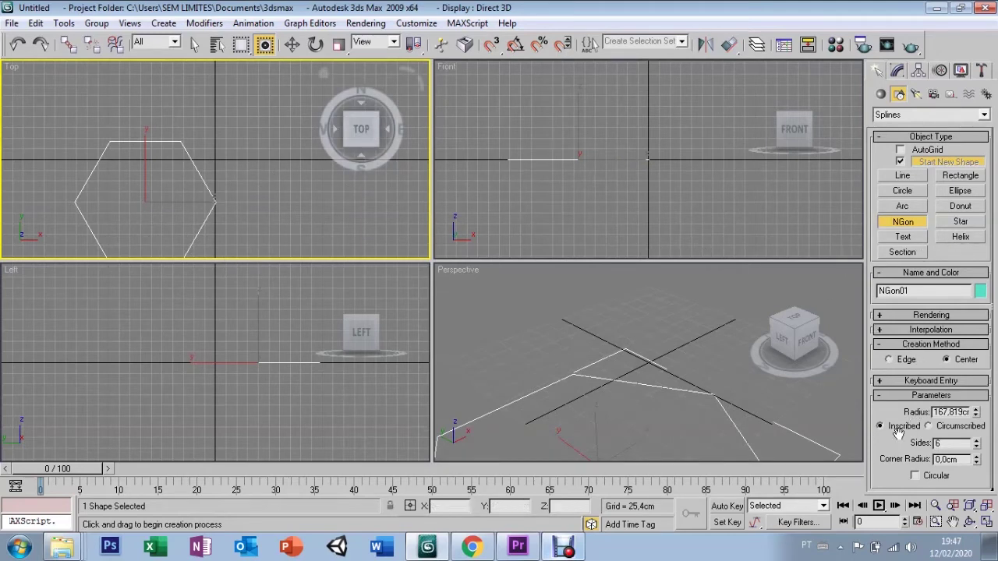
mouse_move(891, 445)
left_mouse_down()
mouse_move(971, 433)
mouse_move(976, 444)
left_mouse_up()
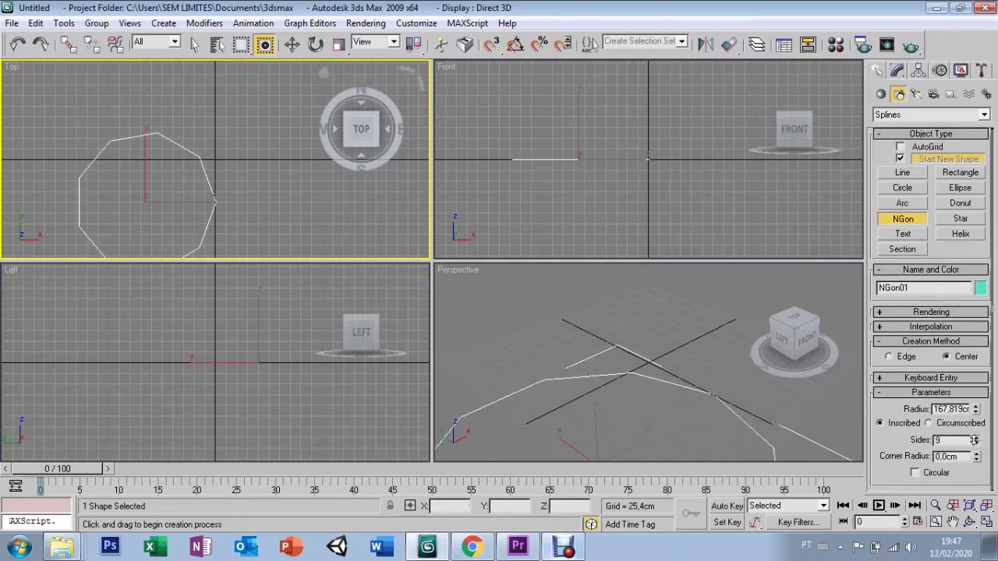
left_click_drag(975, 453, 976, 449)
left_click_drag(975, 409, 896, 456)
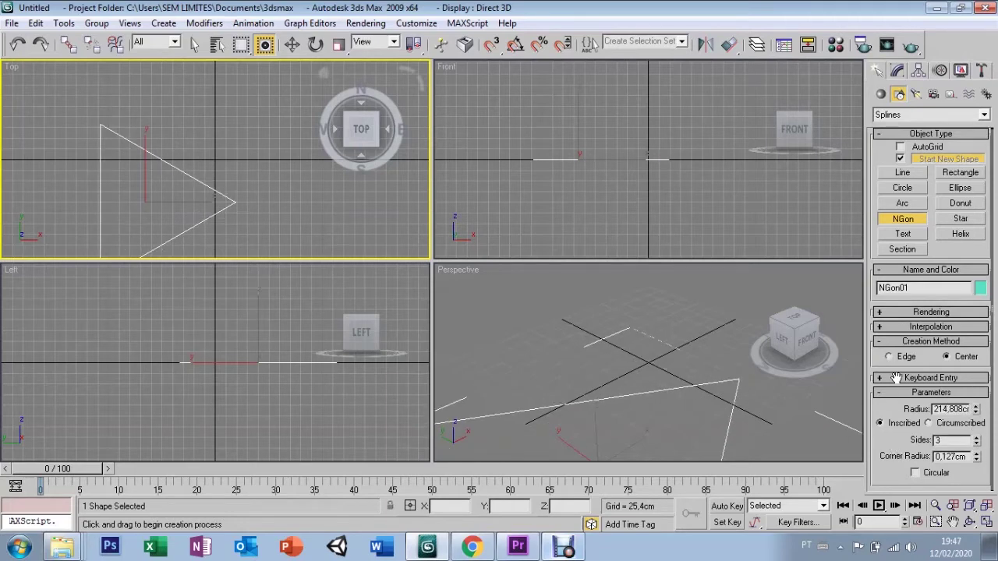
left_click(898, 235)
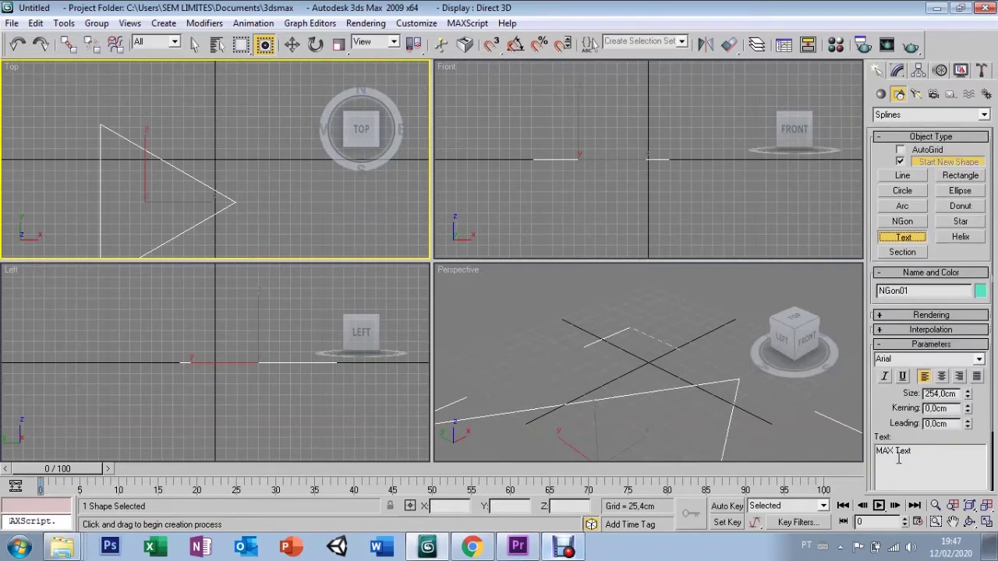
Step: Create a Text01 shape reading '3DS MAX' and move it right beside the triangle
left_click(910, 465)
type("3DS MAX")
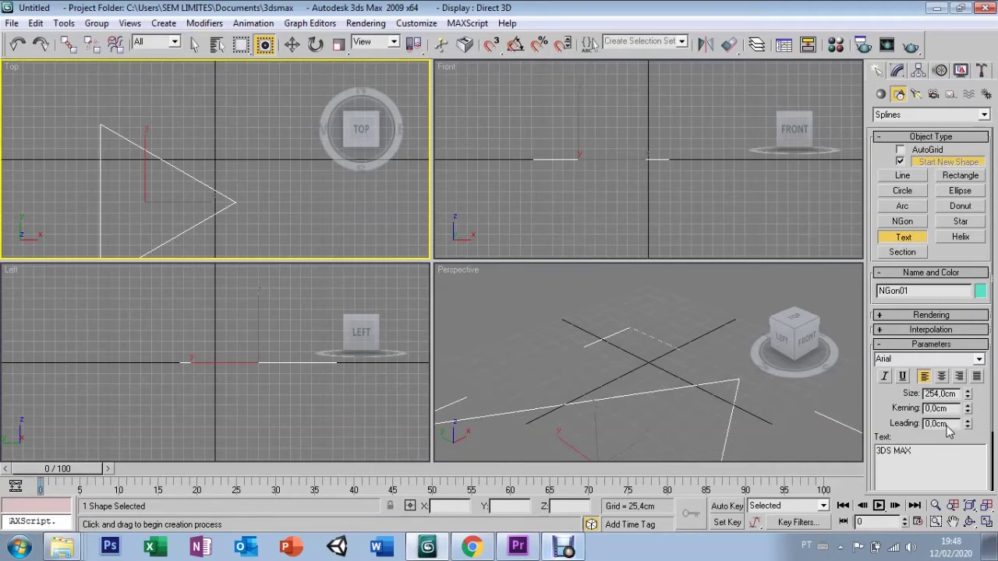
left_click_drag(584, 331, 716, 294)
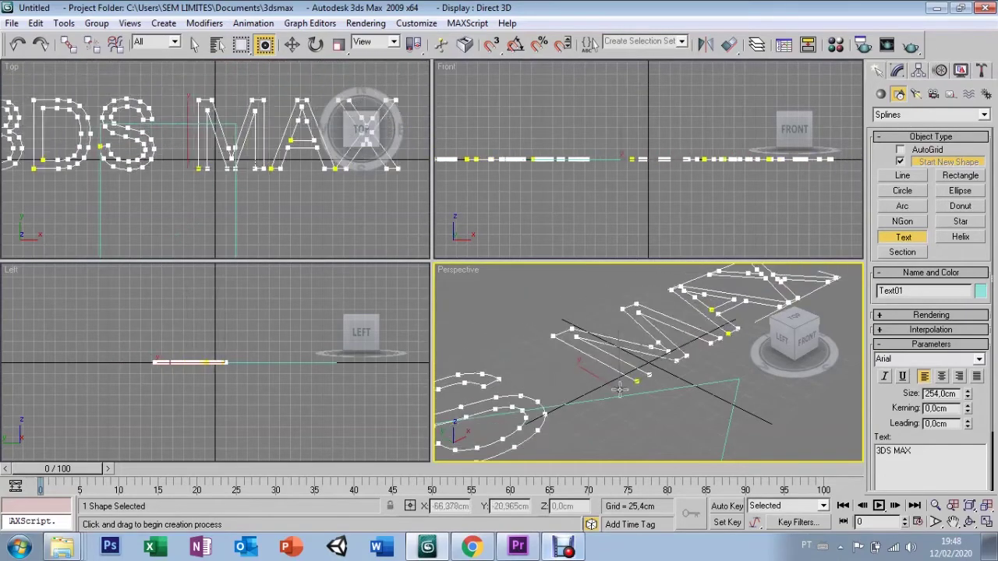
left_click_drag(715, 293, 311, 201)
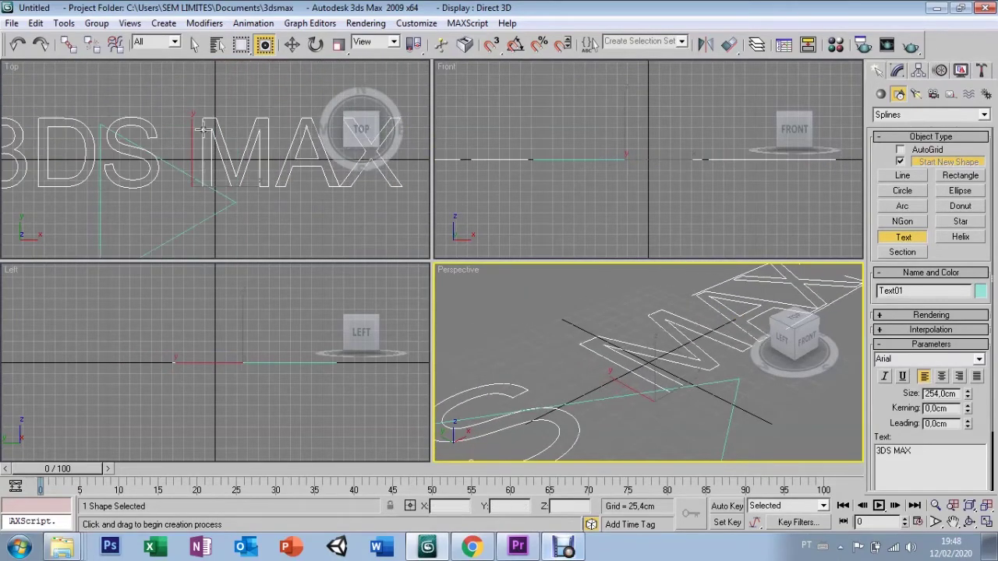
key("w")
left_click_drag(237, 184, 244, 188)
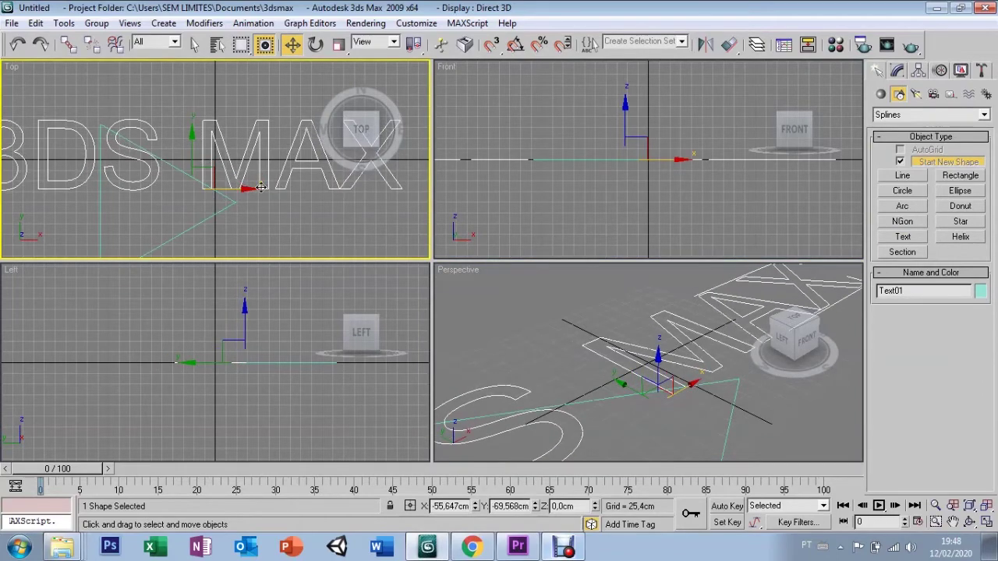
left_click_drag(262, 188, 256, 204)
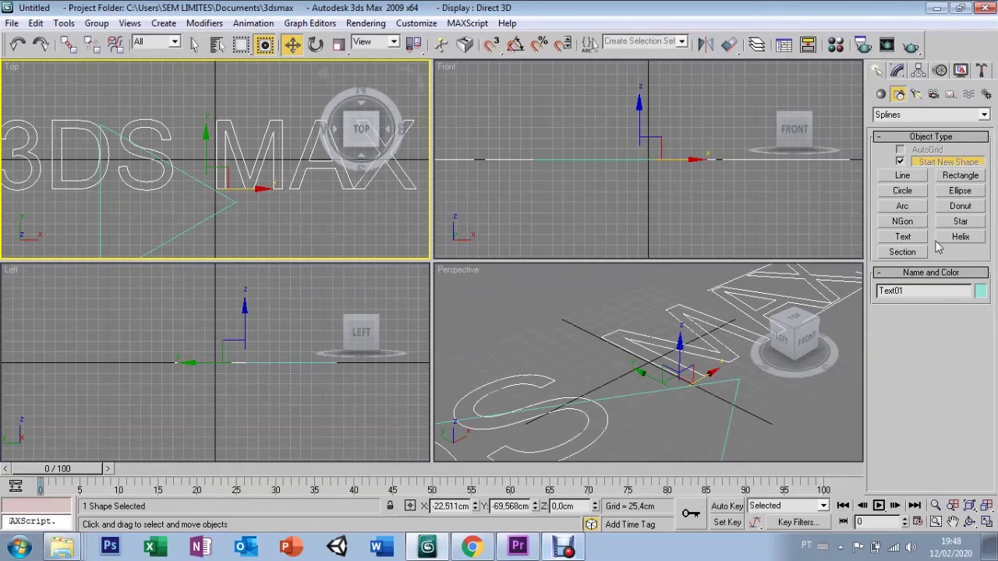
key("ctrl+a")
Step: Delete the text and triangle, then create Teapot01 with radius 57,289 cm at the scene centre
key("Delete")
left_click(880, 93)
left_click(887, 117)
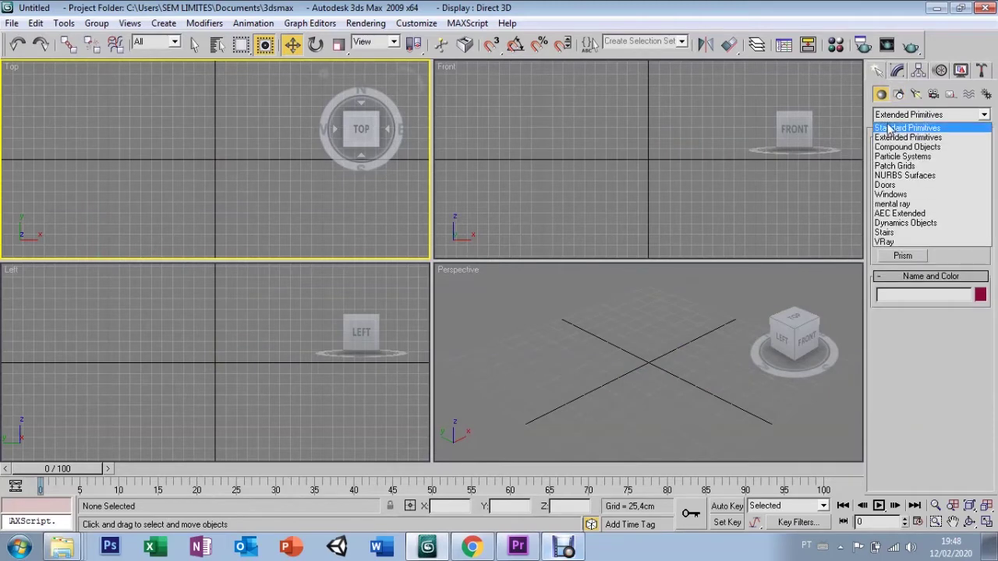
left_click(888, 127)
left_click(899, 227)
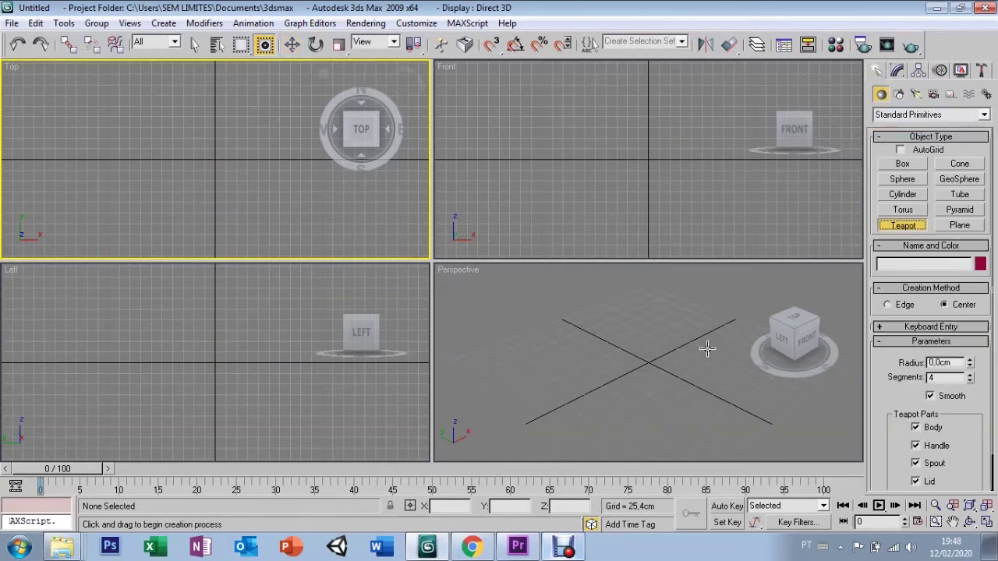
left_click_drag(615, 368, 645, 387)
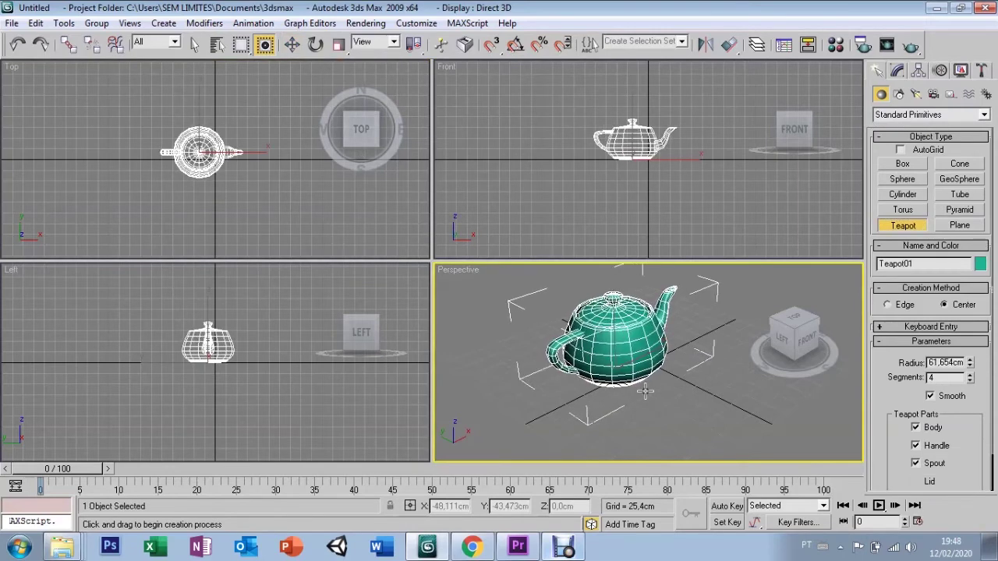
left_click(897, 71)
left_click(879, 71)
left_click(899, 93)
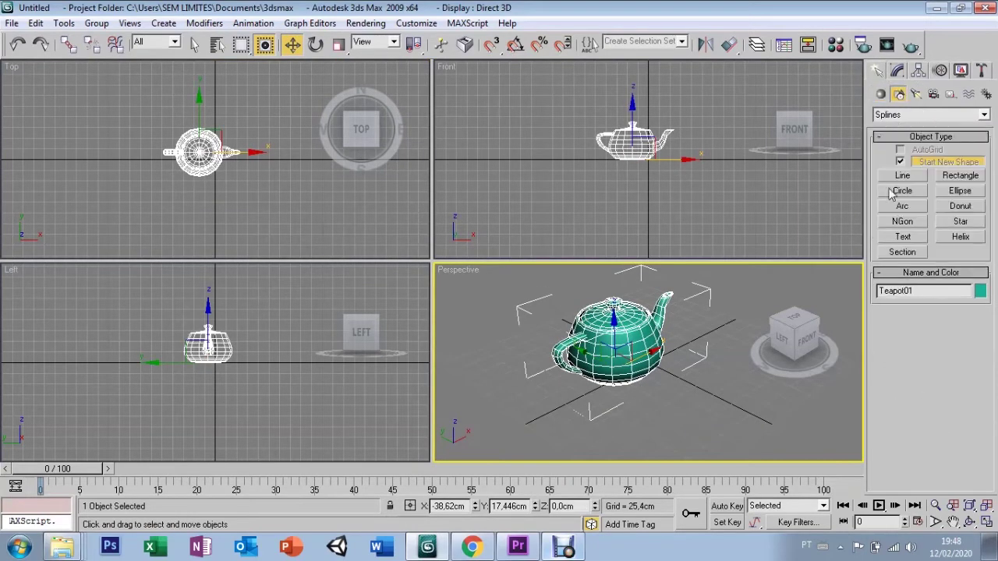
Step: Draw a Section01 plane over the teapot in the Top view
left_click(898, 255)
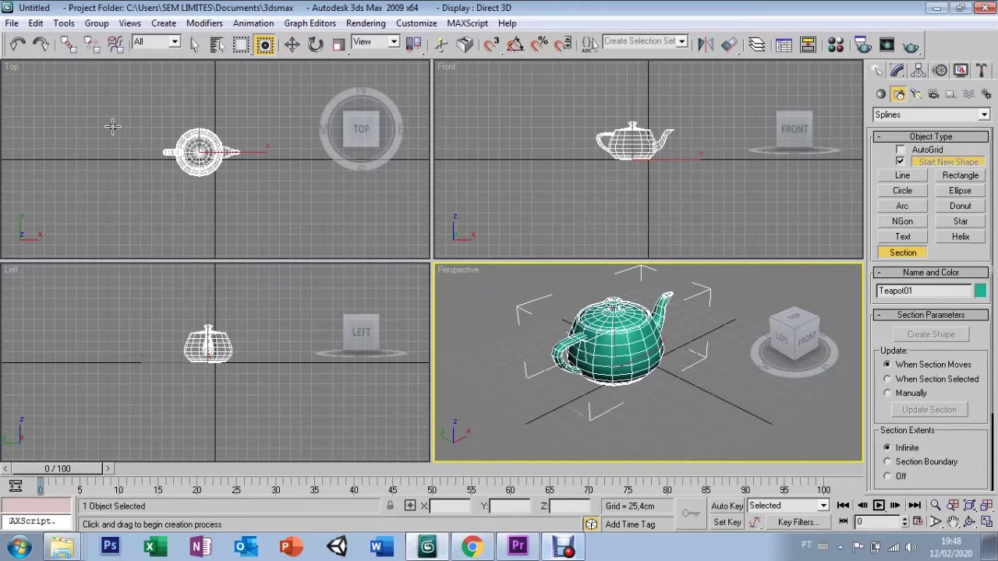
left_click_drag(113, 126, 185, 175)
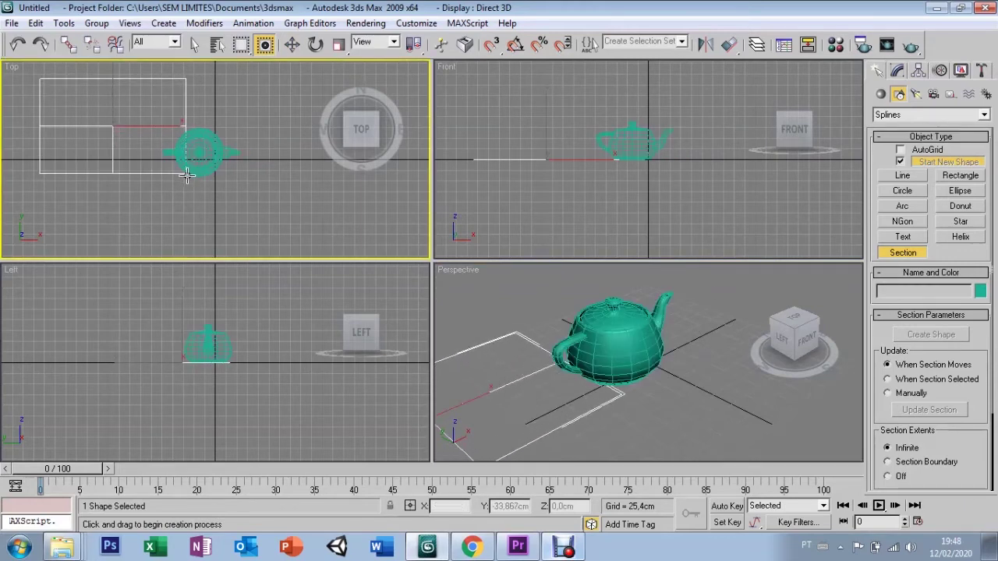
left_click_drag(186, 175, 198, 191)
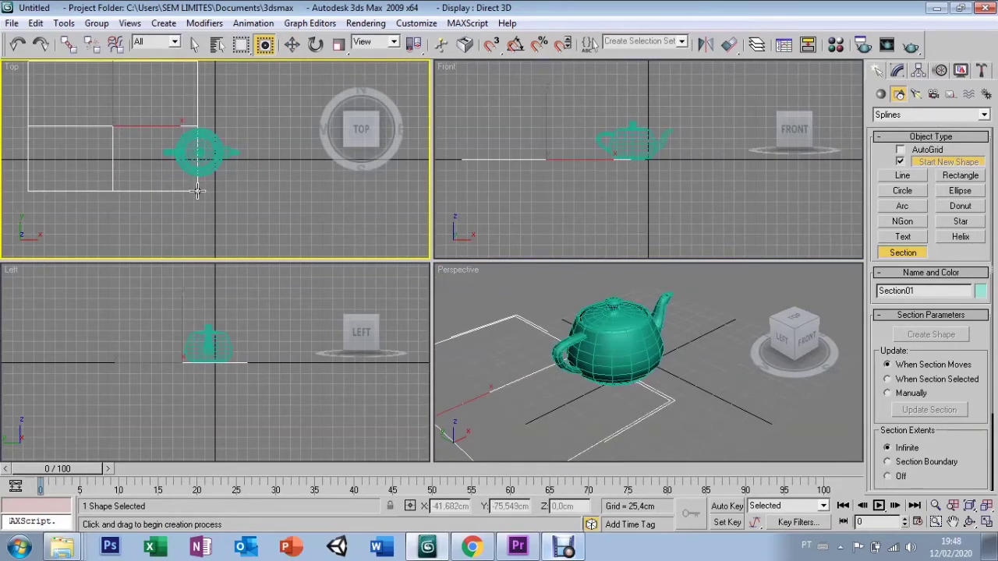
left_click_drag(197, 191, 202, 195)
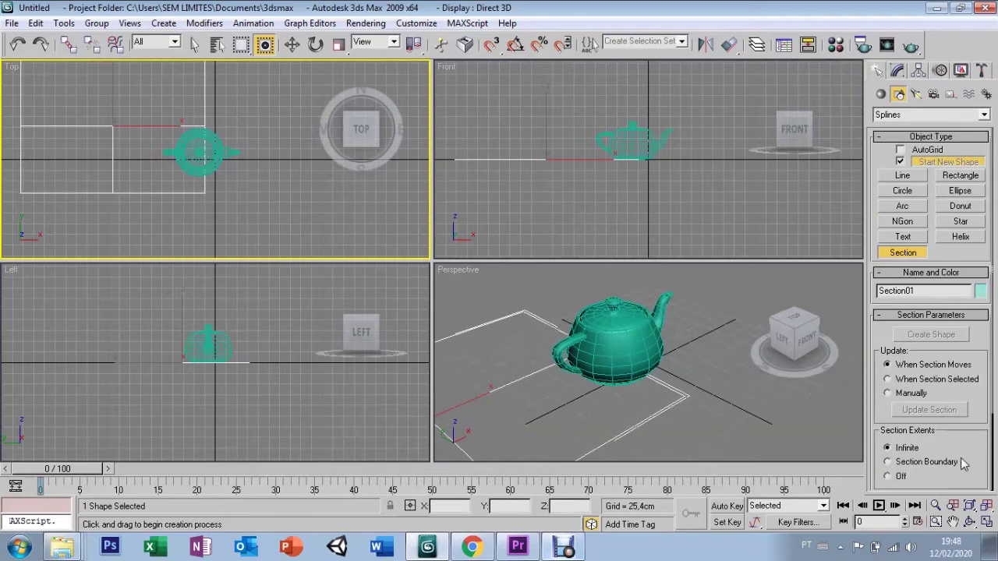
mouse_move(965, 441)
left_mouse_down()
mouse_move(965, 343)
mouse_move(964, 437)
left_mouse_up()
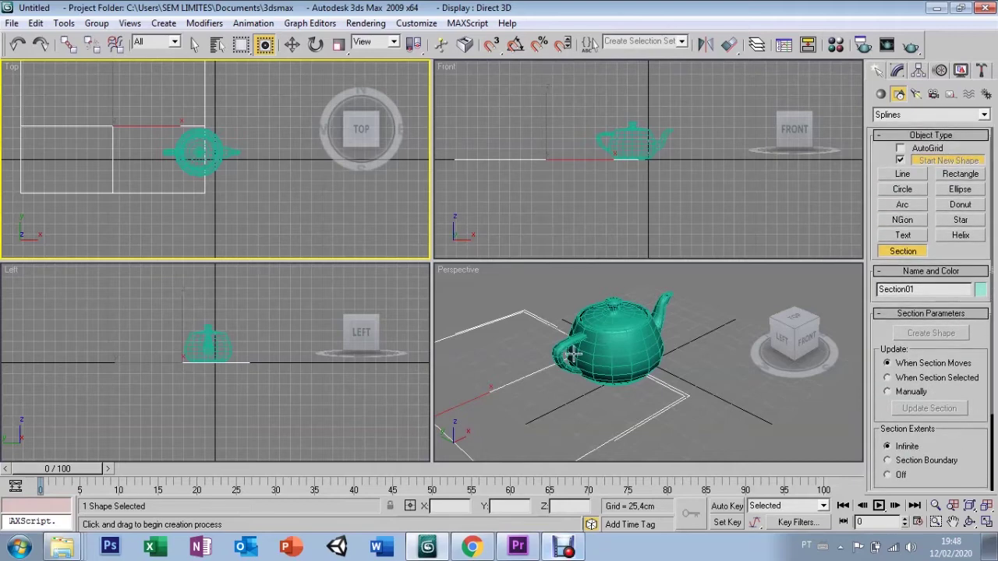
key("w")
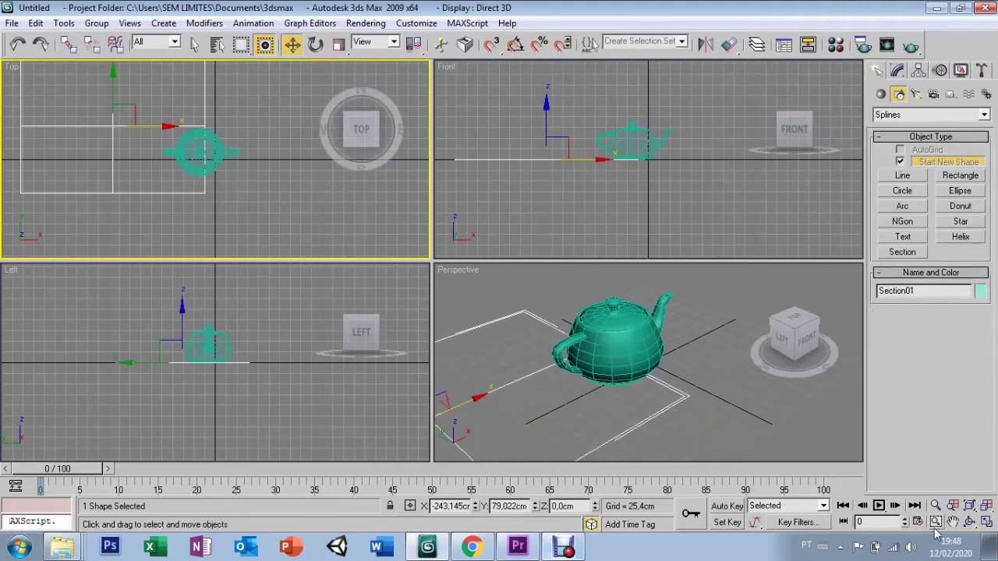
Step: Raise Section01 to Z 43,991 cm so it slices the teapot
left_click(952, 522)
left_click_drag(745, 406, 781, 327)
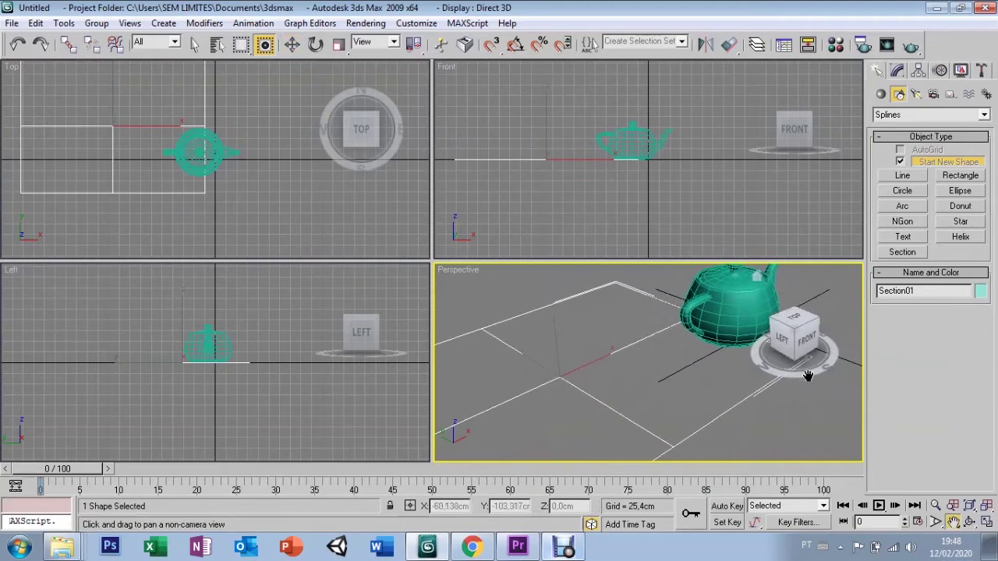
right_click(780, 328)
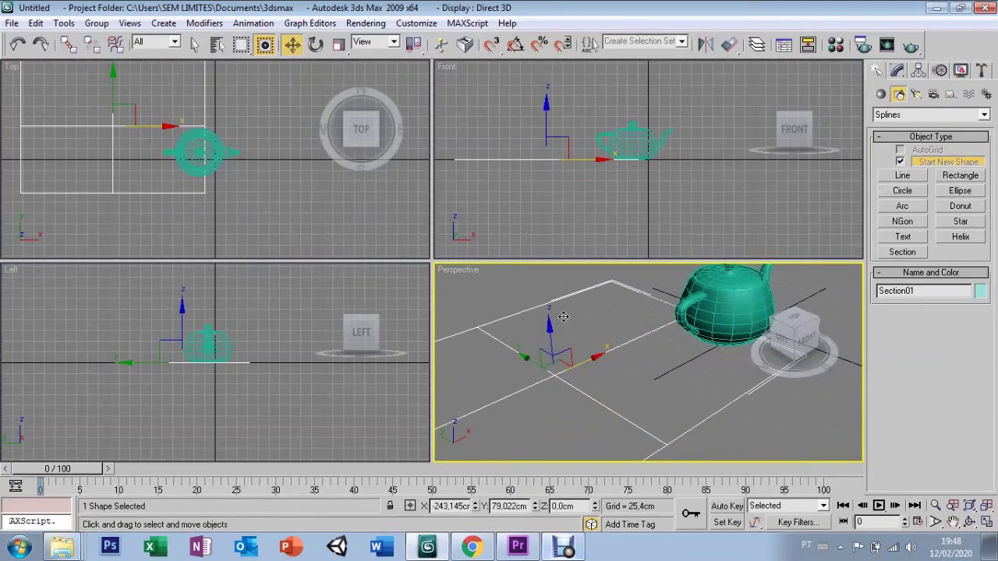
left_click_drag(545, 333, 545, 297)
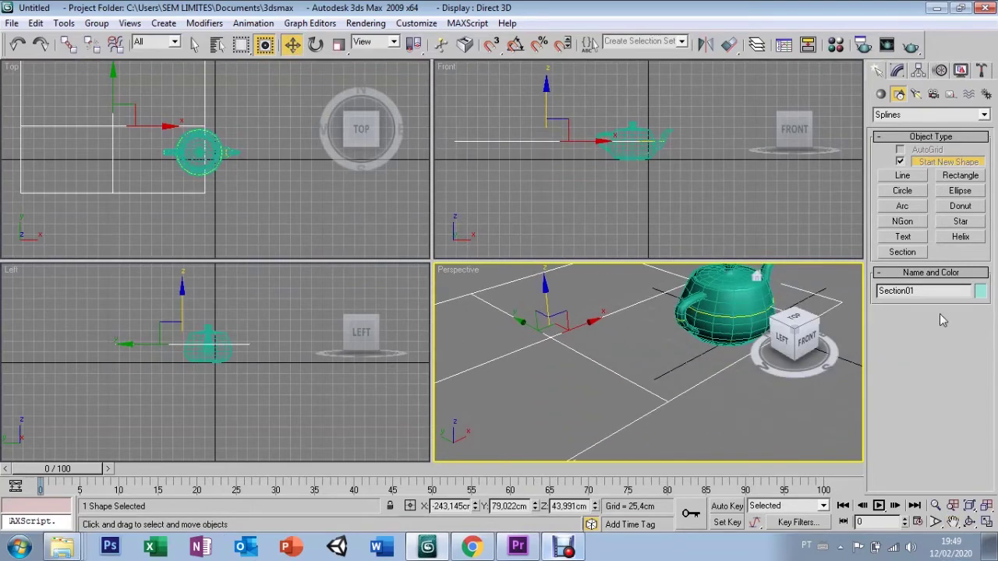
left_click(250, 187)
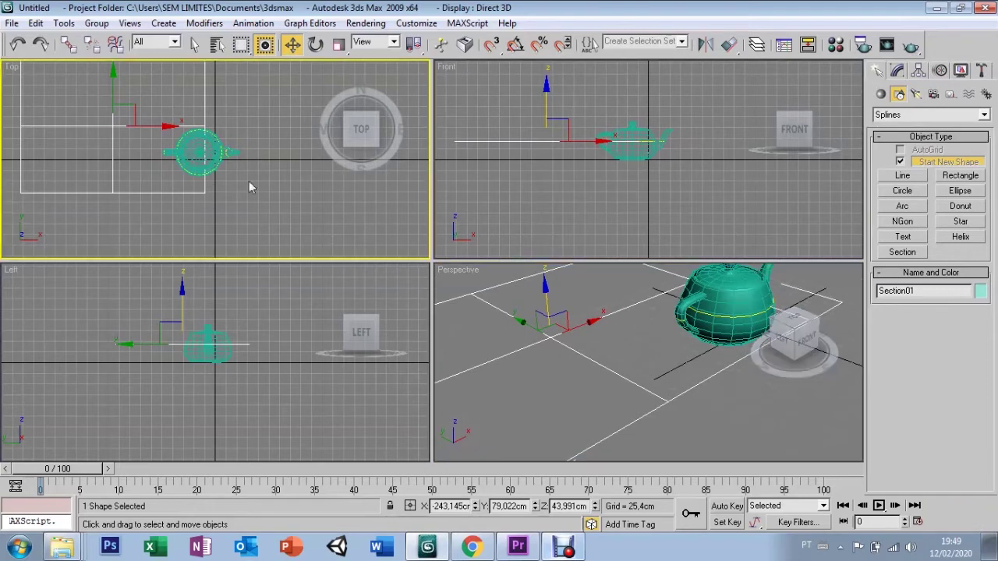
Step: Stop creating sections and select Section01 in the Modify panel
left_click(886, 71)
left_click(877, 70)
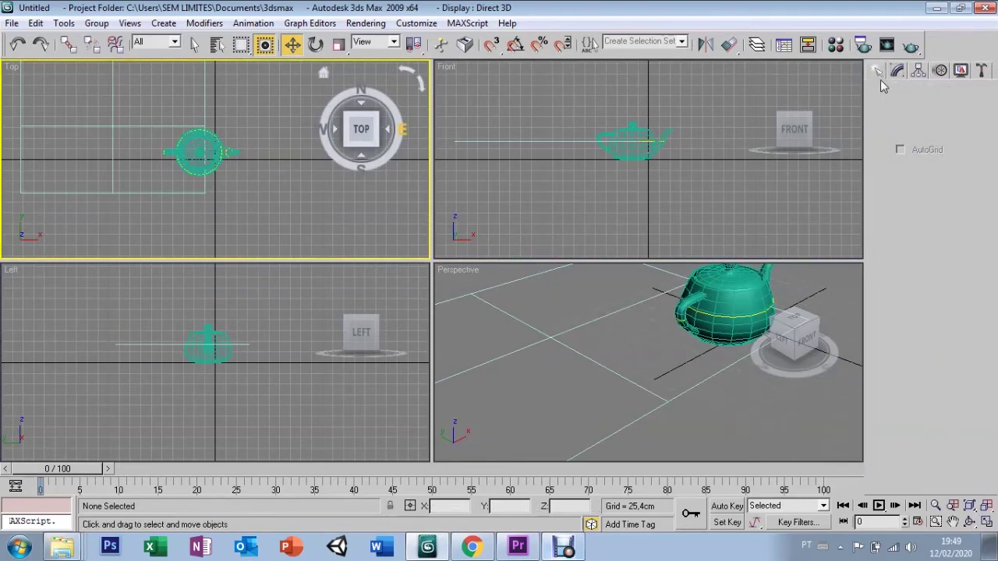
left_click(898, 94)
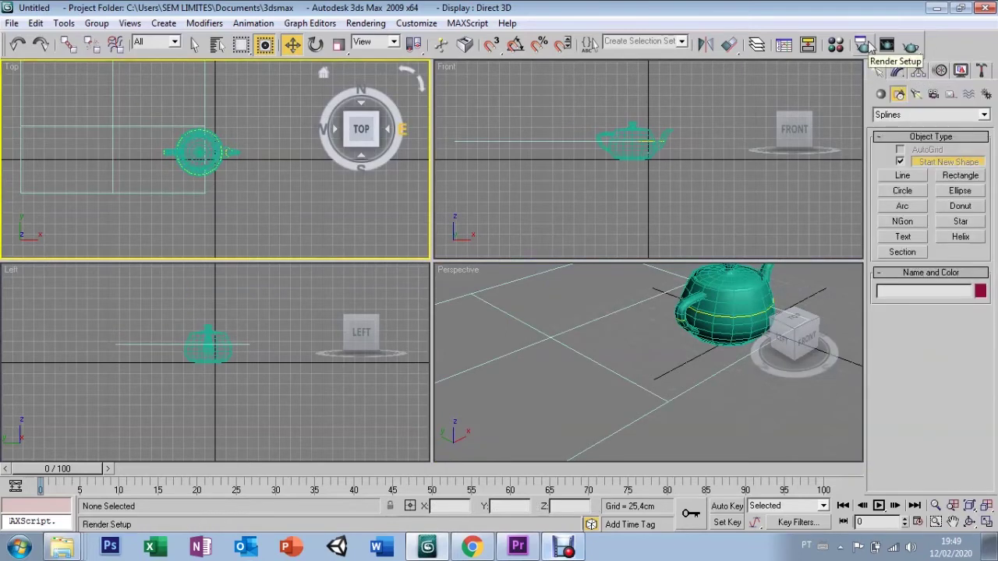
right_click(472, 140)
left_click(897, 71)
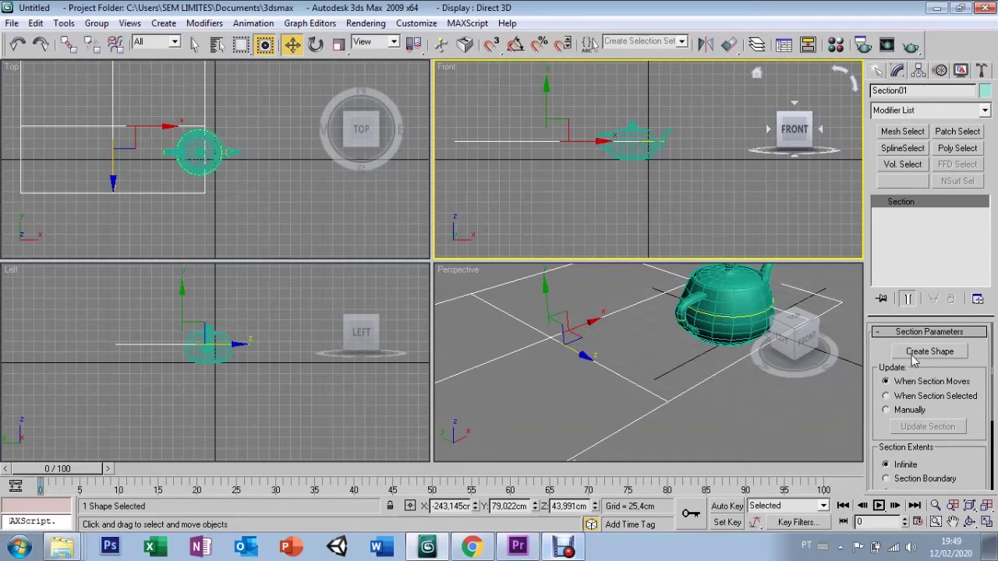
Step: Create shapes from the section cross-section with default names, the latest being SShape02
left_click(914, 354)
key("Return")
left_click(930, 355)
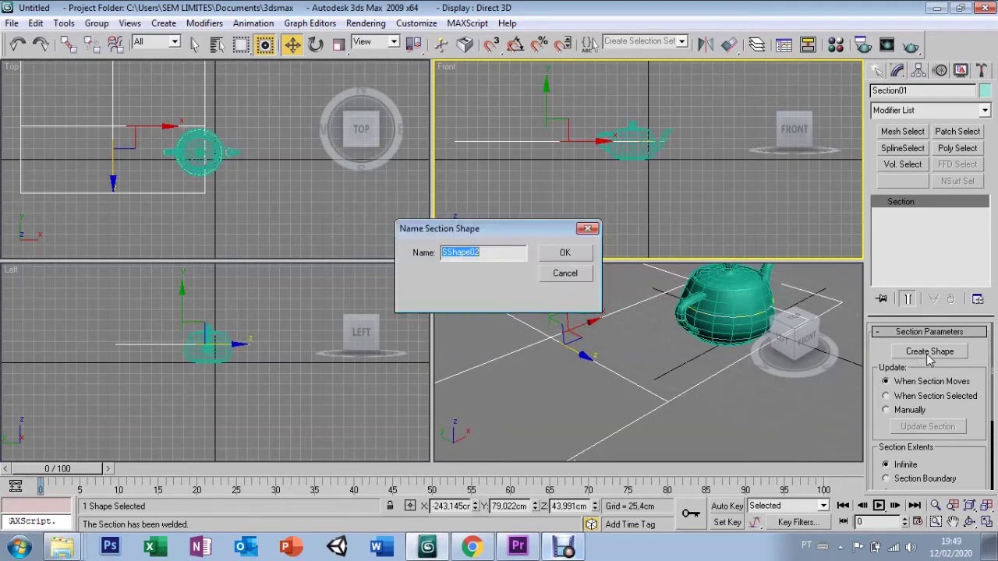
left_click(564, 253)
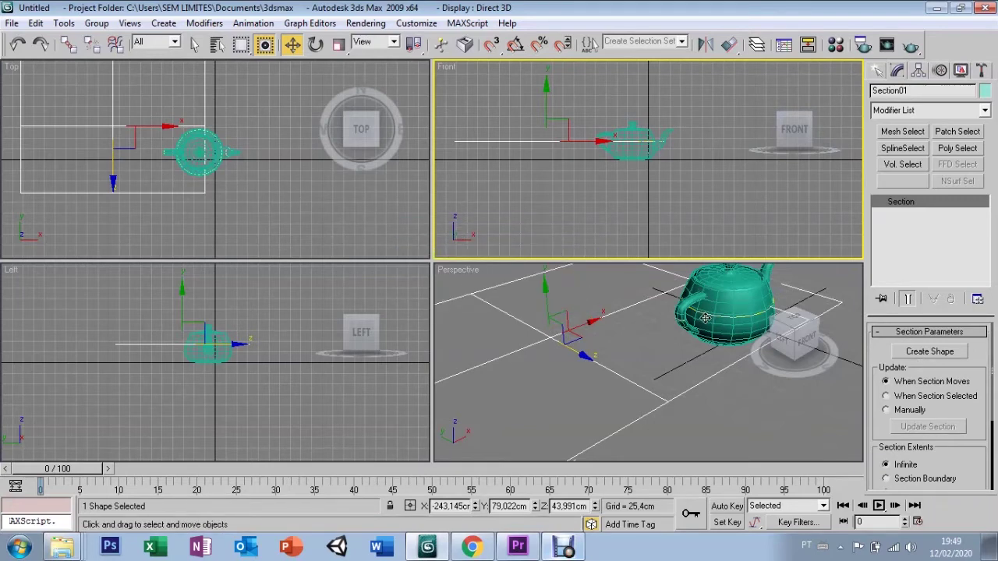
Step: Select the teapot in the Perspective view
left_click(706, 316)
left_click(738, 402)
left_click(727, 320)
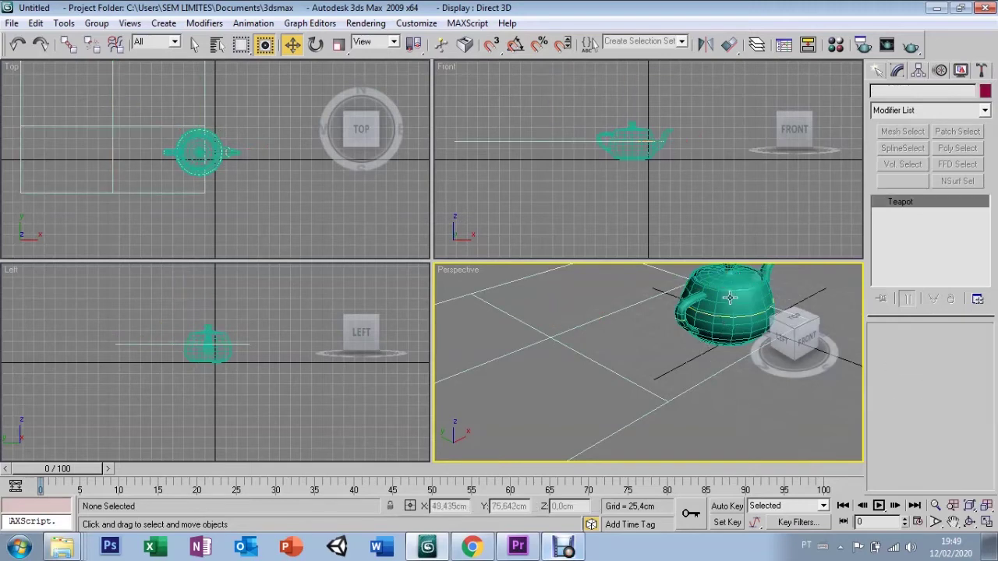
Step: Move the teapot aside, then delete the teapot, section plane and extracted shapes
mouse_move(726, 319)
left_mouse_down()
mouse_move(678, 371)
mouse_move(737, 421)
left_mouse_up()
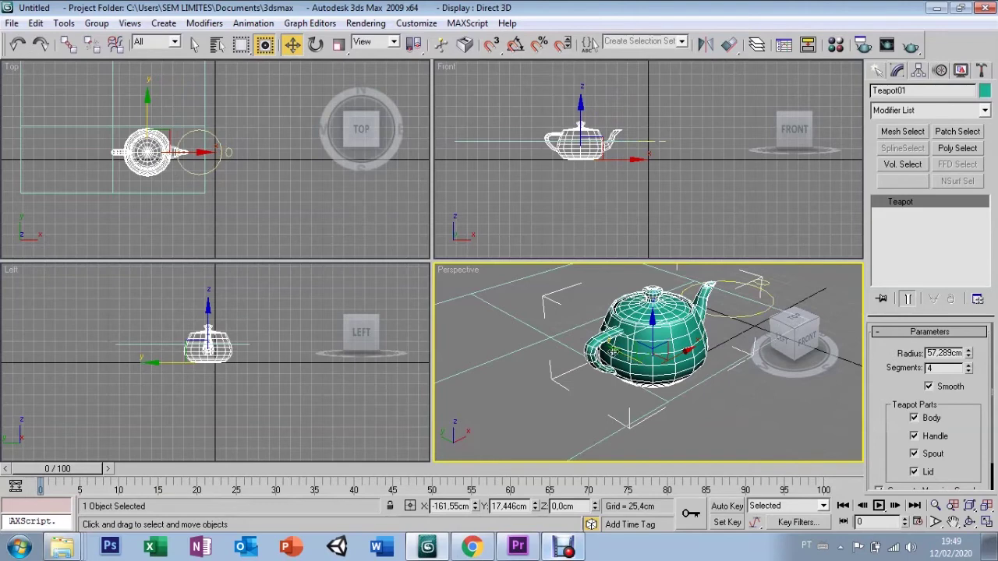
left_click(682, 316)
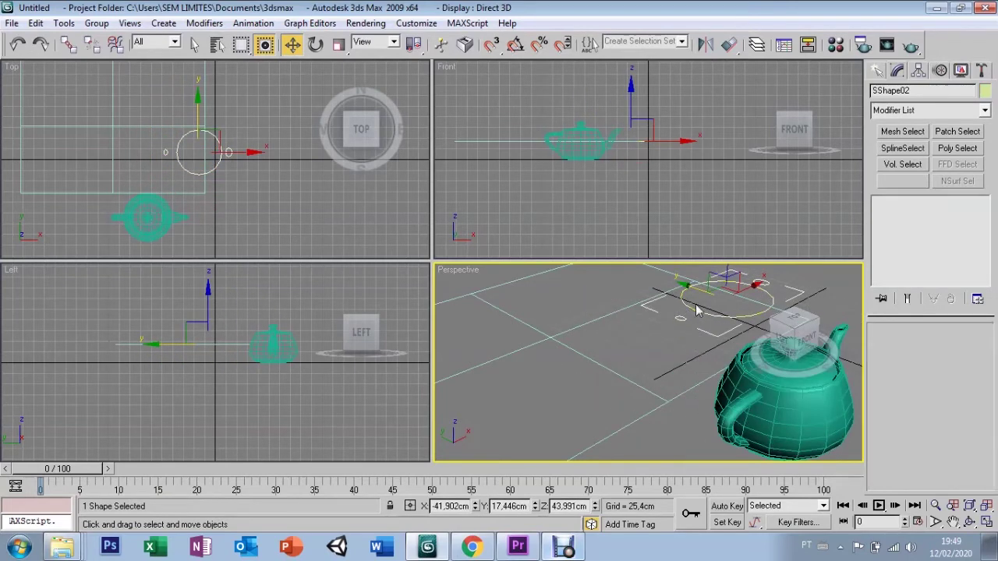
left_click(680, 294)
left_click(681, 288)
key("ctrl+a")
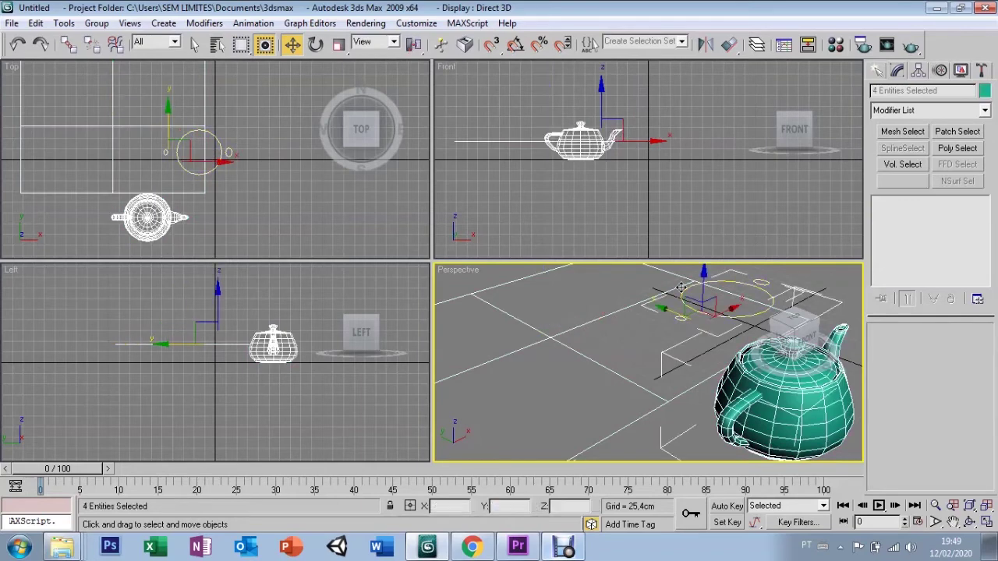
key("Delete")
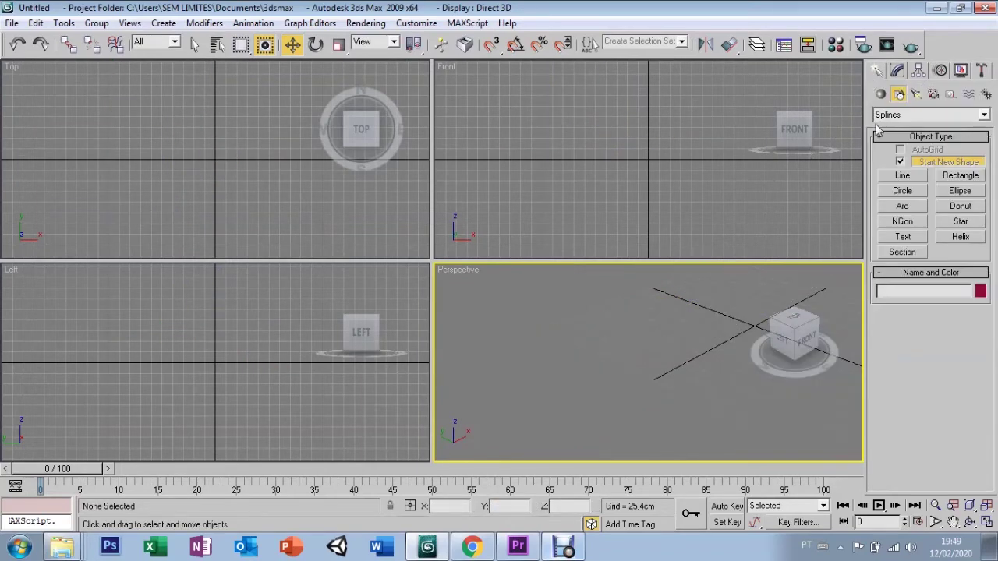
Step: Draw a rectangle, an ellipse above it and a donut beside it in the Top view
left_click(959, 177)
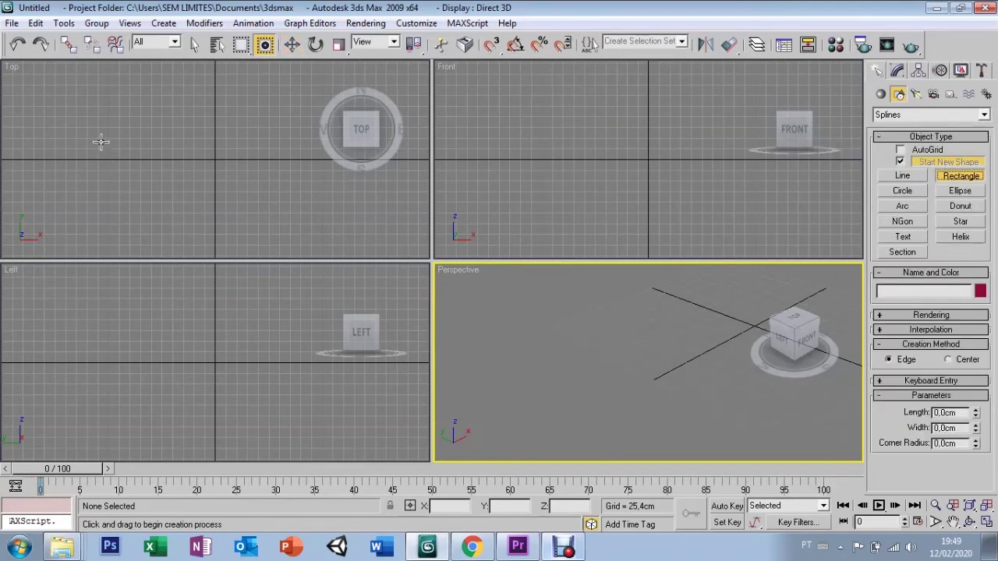
left_click_drag(102, 141, 279, 201)
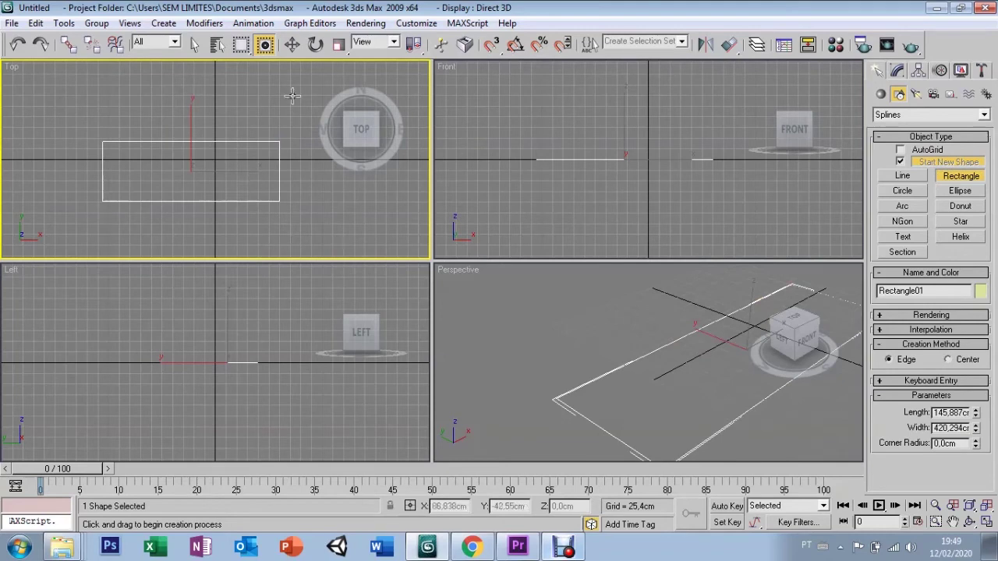
left_click(955, 193)
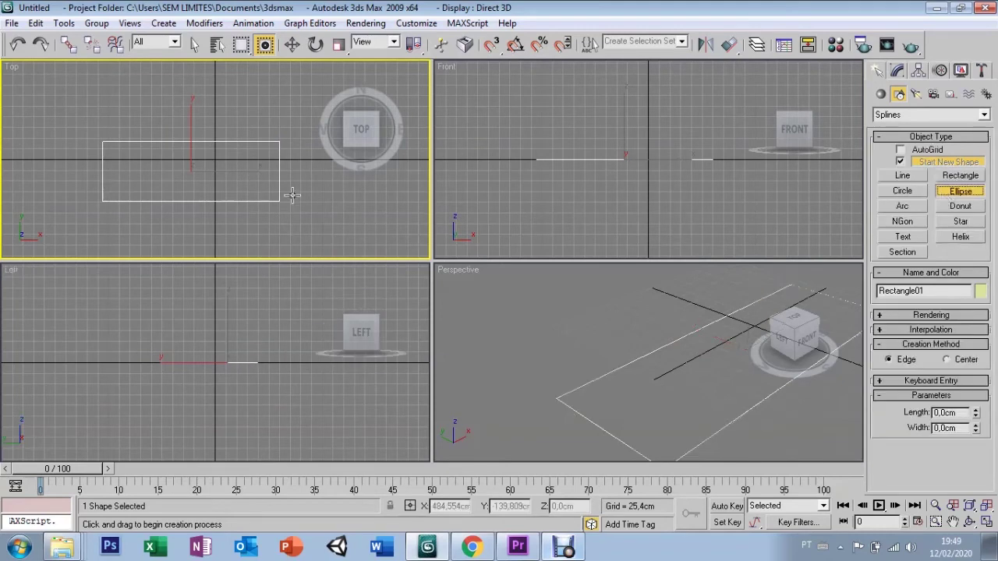
mouse_move(222, 113)
left_mouse_down()
mouse_move(259, 156)
mouse_move(295, 175)
left_mouse_up()
left_click(961, 207)
left_click_drag(313, 200, 341, 226)
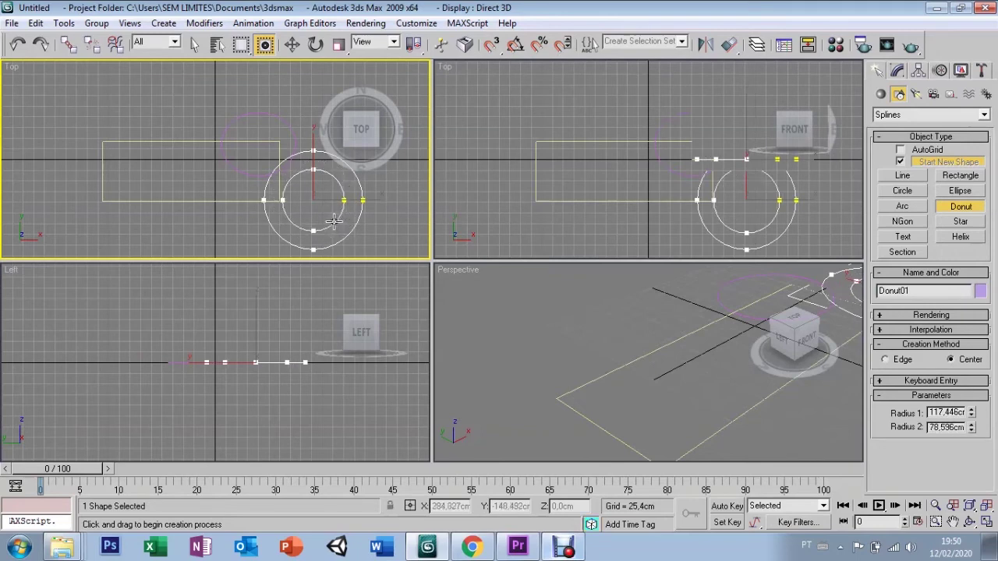
left_click(333, 222)
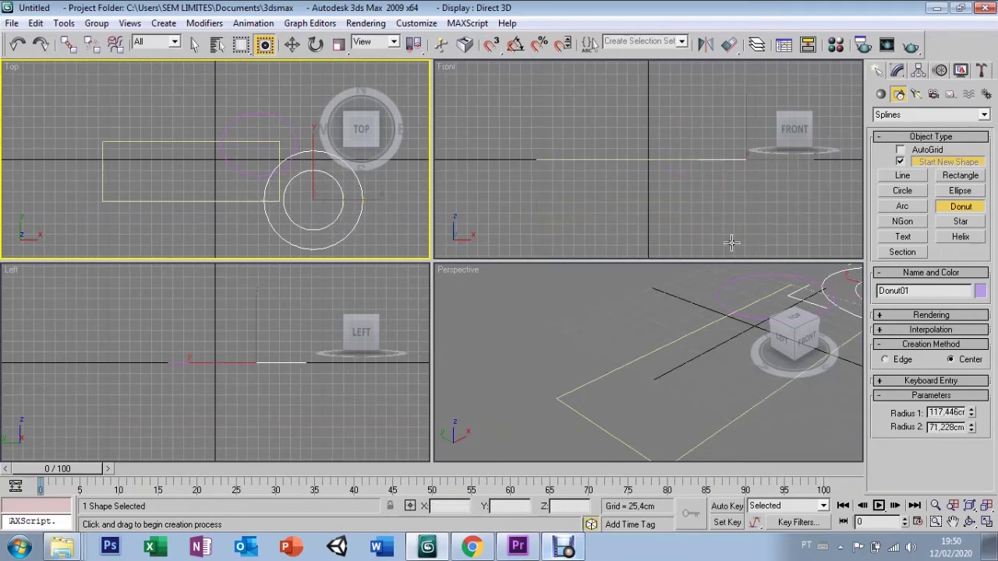
Step: Draw a star in the Top view's upper left and adjust its number of points
left_click(959, 222)
left_click(720, 223)
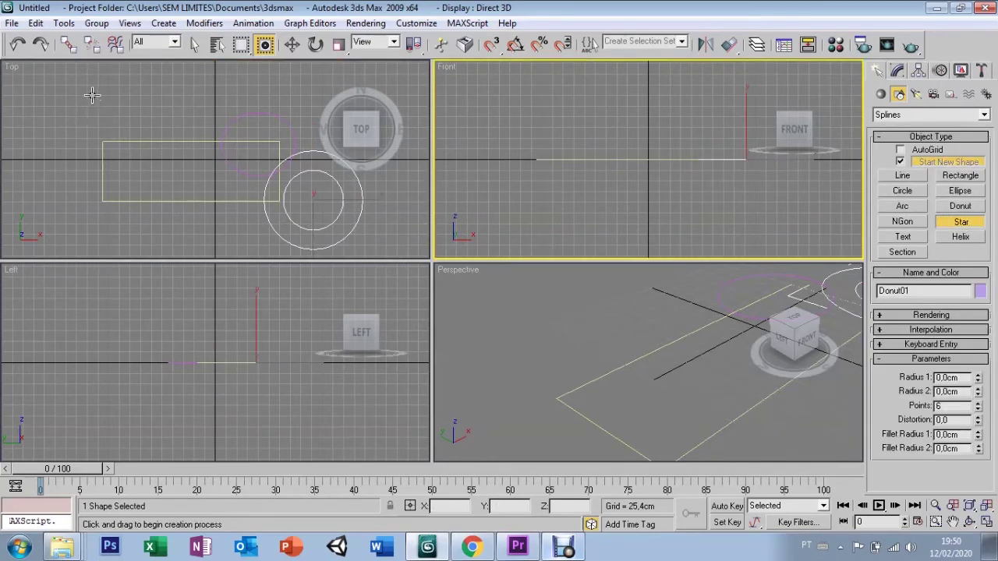
left_click_drag(92, 93, 115, 137)
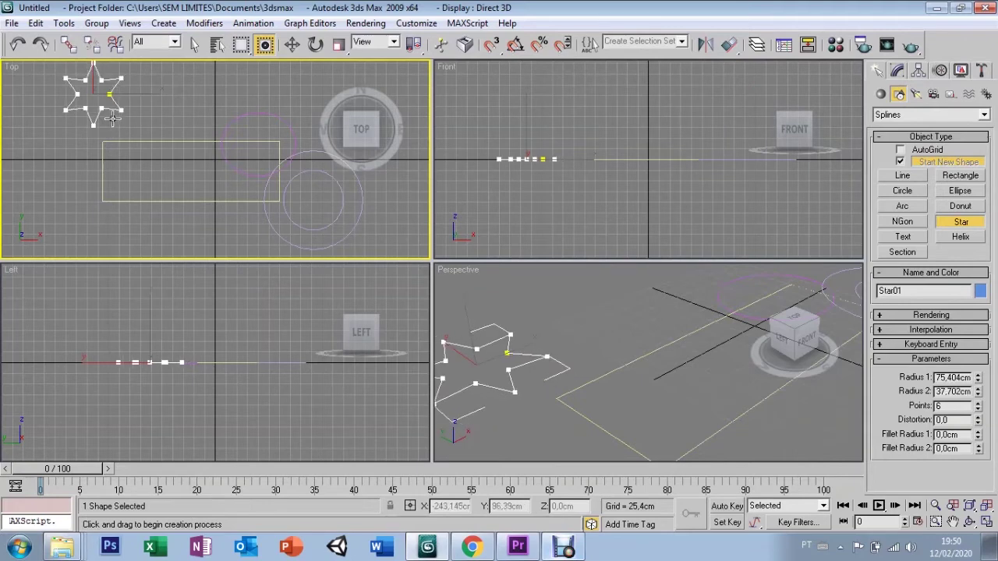
left_click(116, 135)
right_click(849, 390)
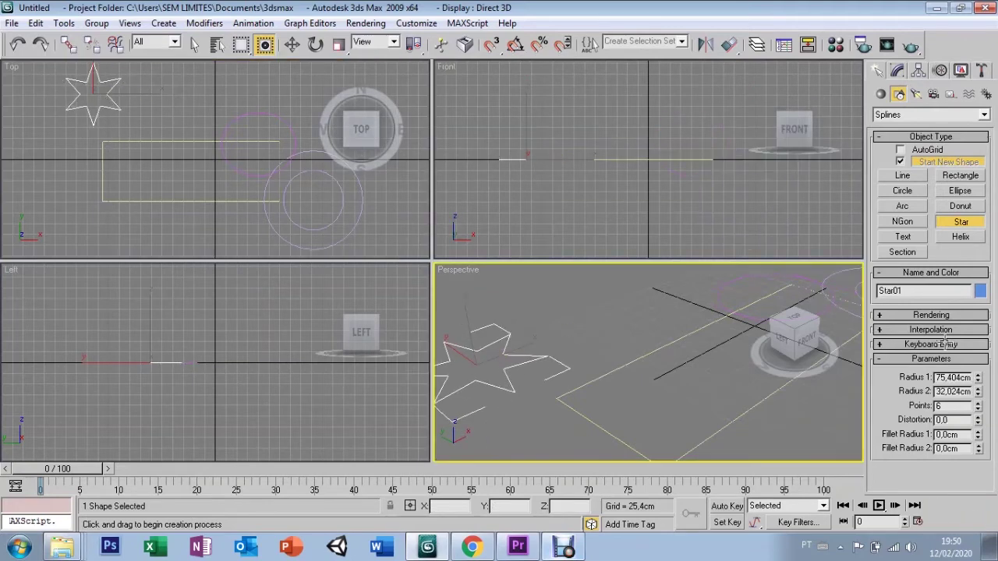
left_click_drag(977, 406, 978, 378)
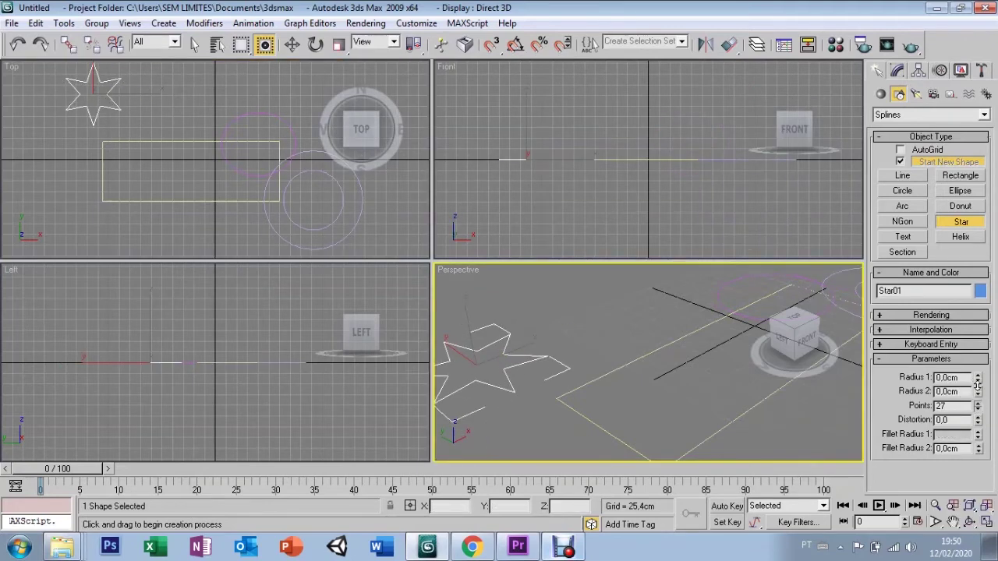
left_click_drag(977, 415, 977, 437)
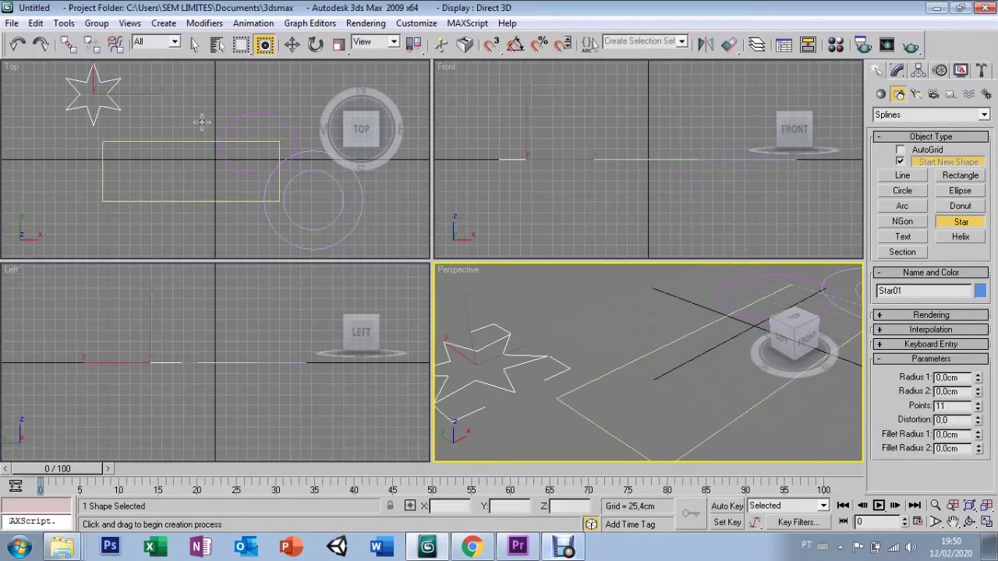
key("w")
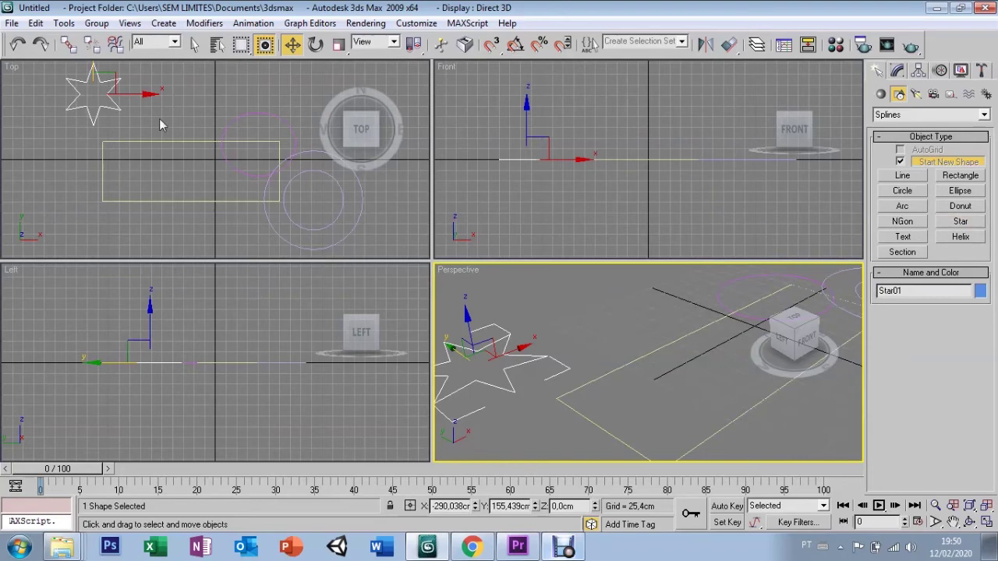
Step: Move the star slightly to the right and reselect it
left_click_drag(149, 97, 156, 105)
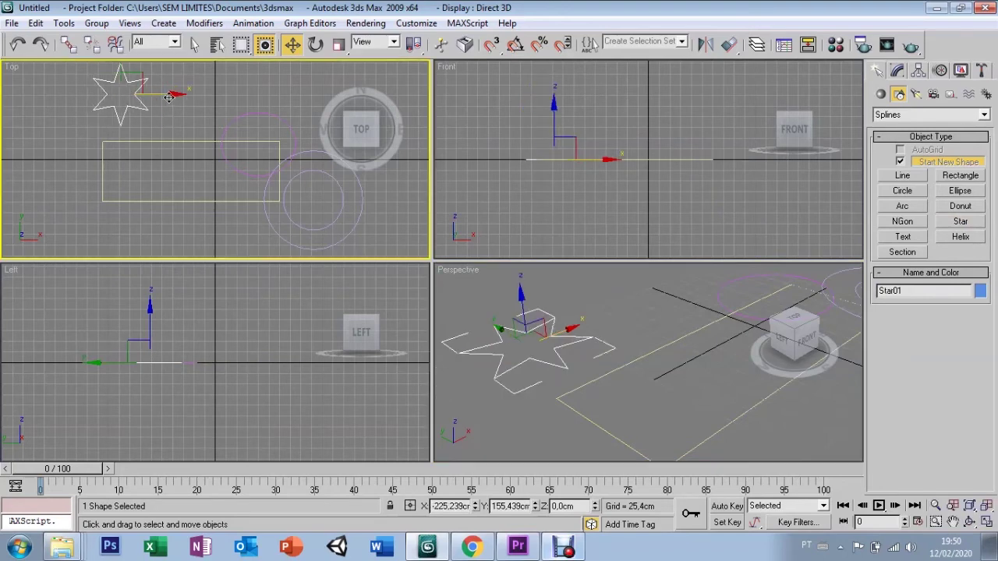
left_click(463, 187)
left_click(897, 71)
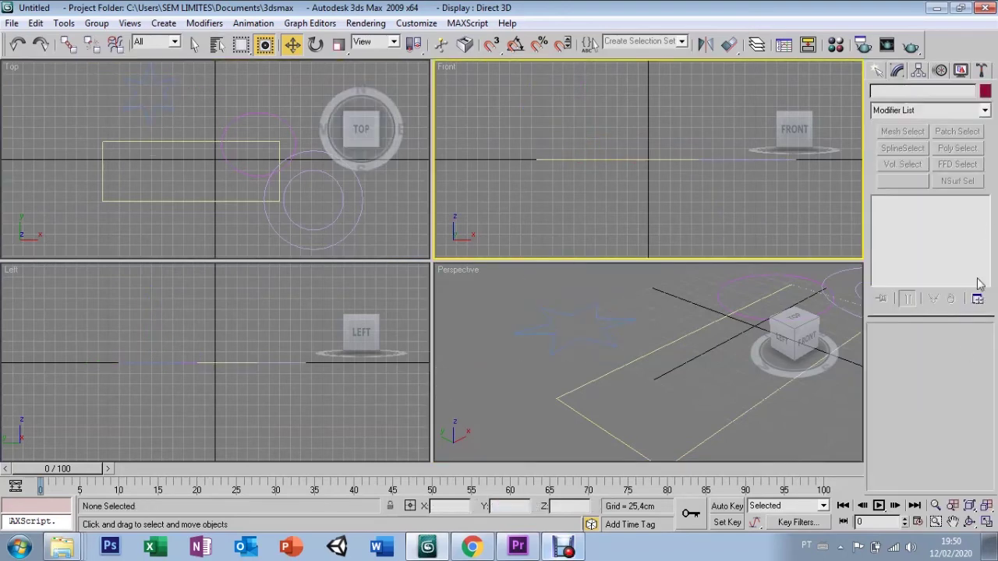
left_click(877, 71)
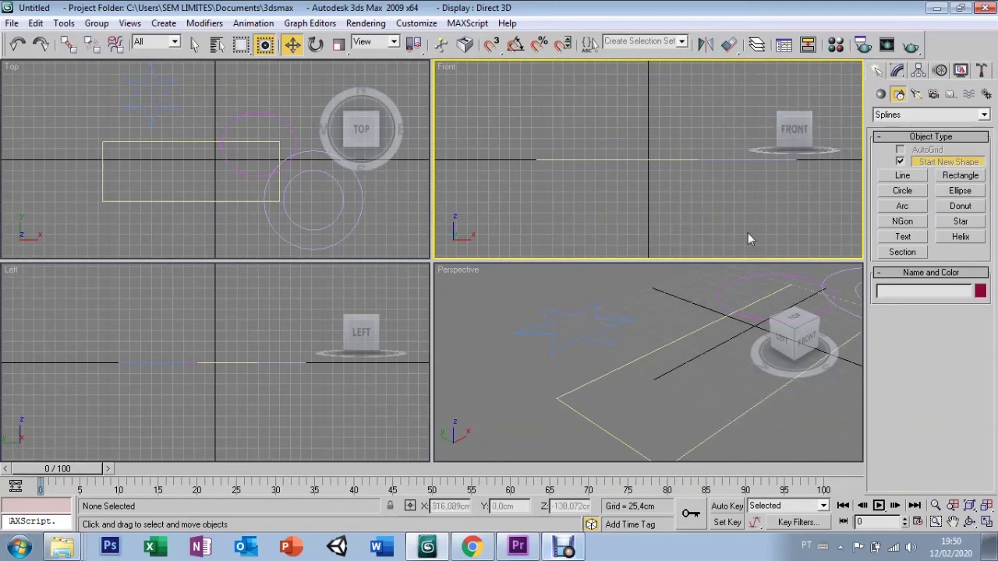
left_click(134, 107)
key("ctrl+z")
key("ctrl+y")
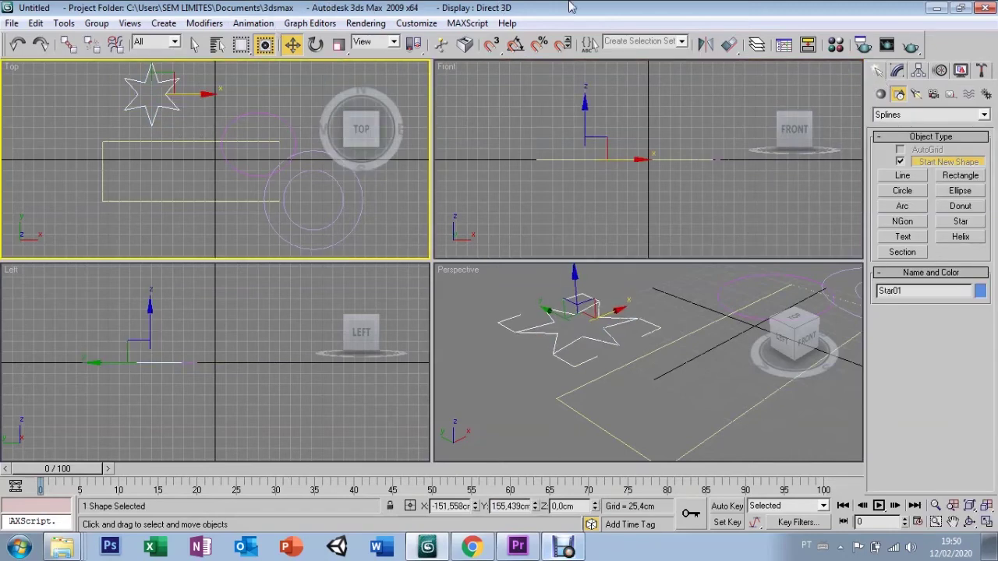
Step: Give the star 11 points, Distortion 0.28 and Fillet Radius 1 of 0.483 cm
left_click(898, 71)
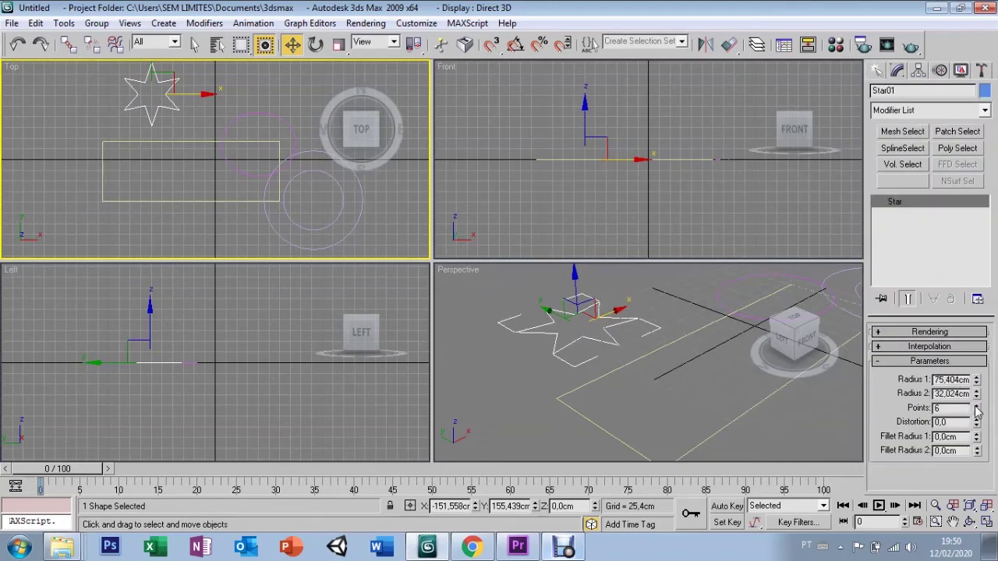
left_click_drag(977, 414, 978, 402)
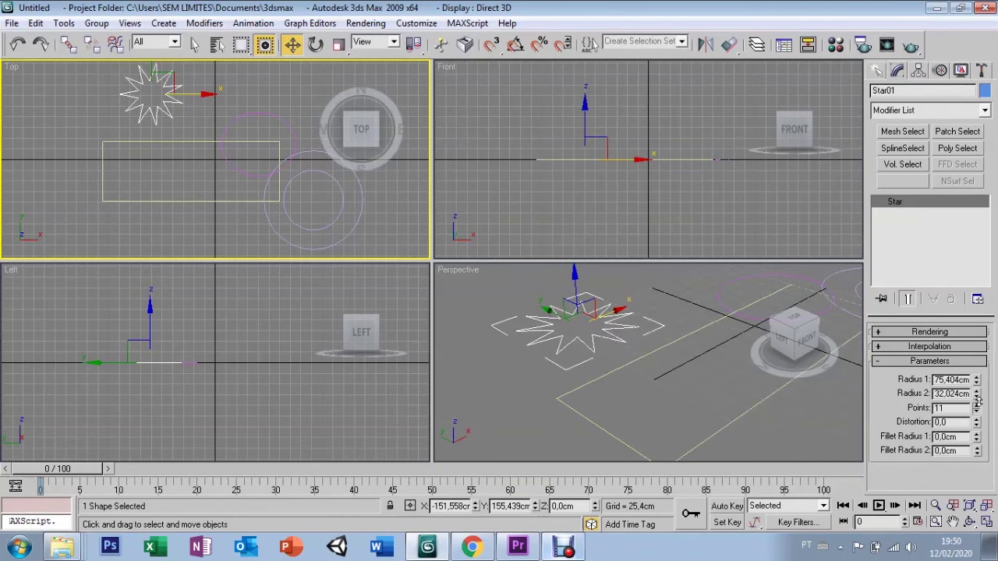
mouse_move(977, 440)
left_mouse_down()
mouse_move(975, 382)
mouse_move(933, 419)
left_mouse_up()
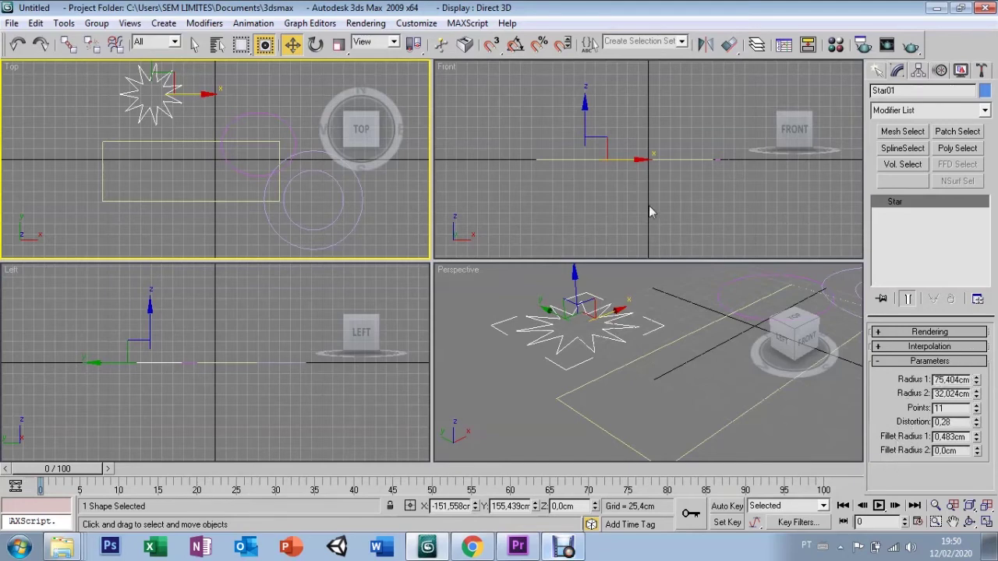
left_click(877, 71)
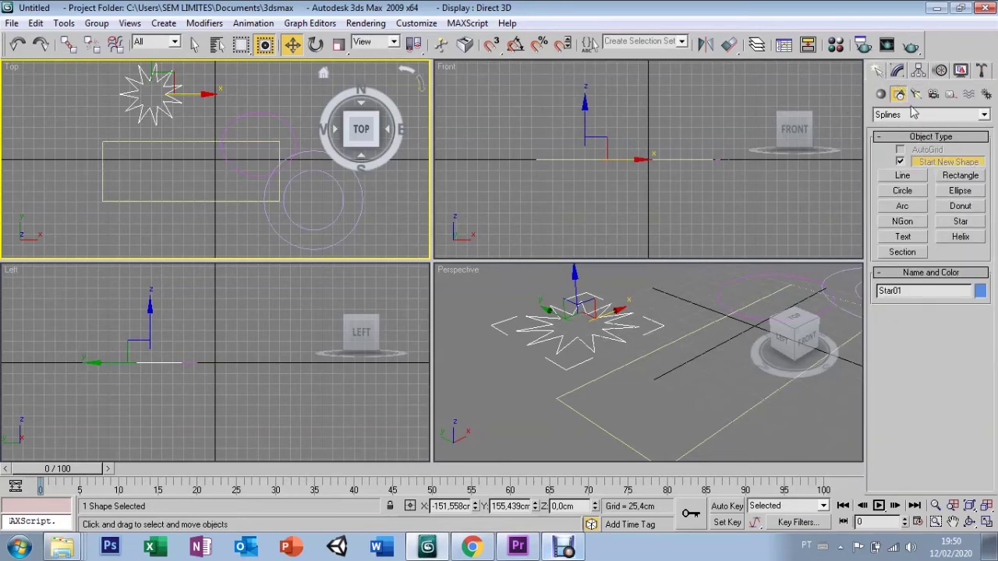
Step: Start a helix in the Front view, then select all shapes and delete them
left_click(960, 237)
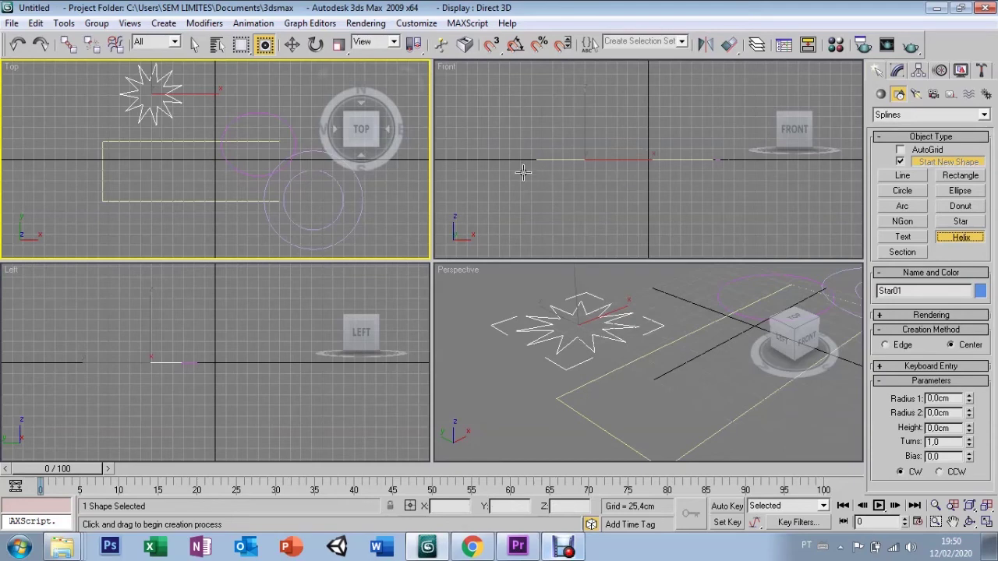
left_click_drag(473, 162, 500, 169)
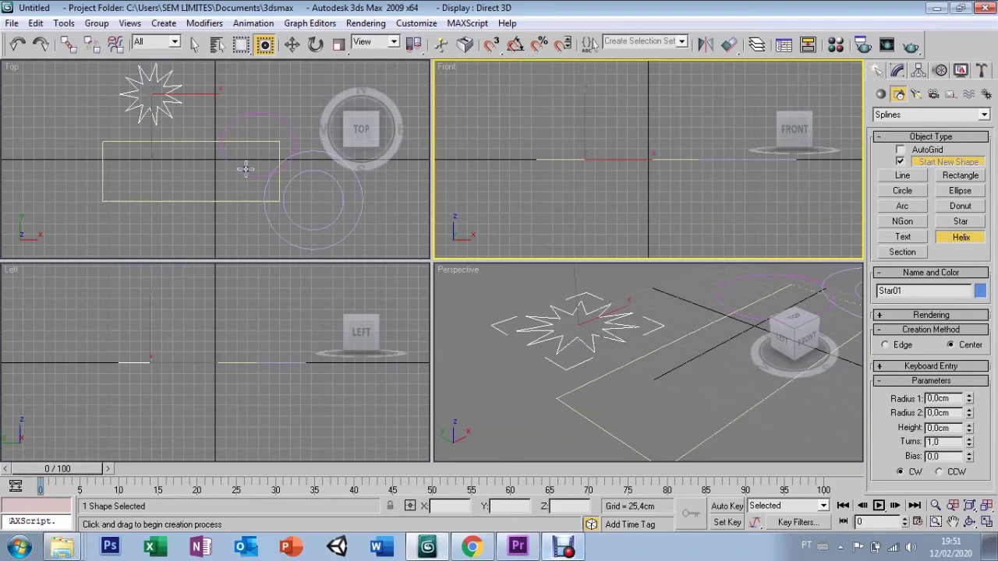
key("w")
key("ctrl+a")
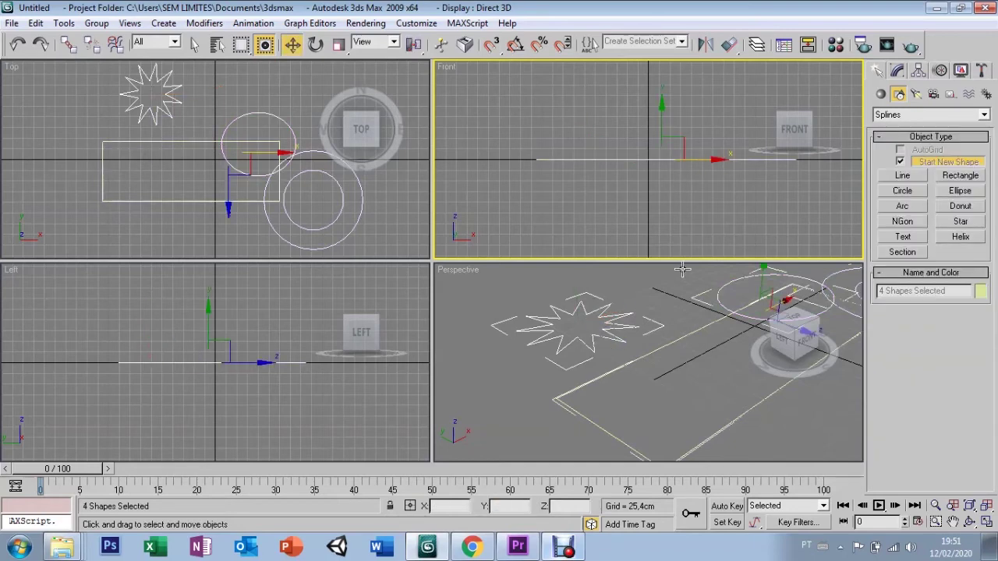
key("Delete")
Step: Begin a new helix by dragging its base circle in the lower viewport
left_click(902, 236)
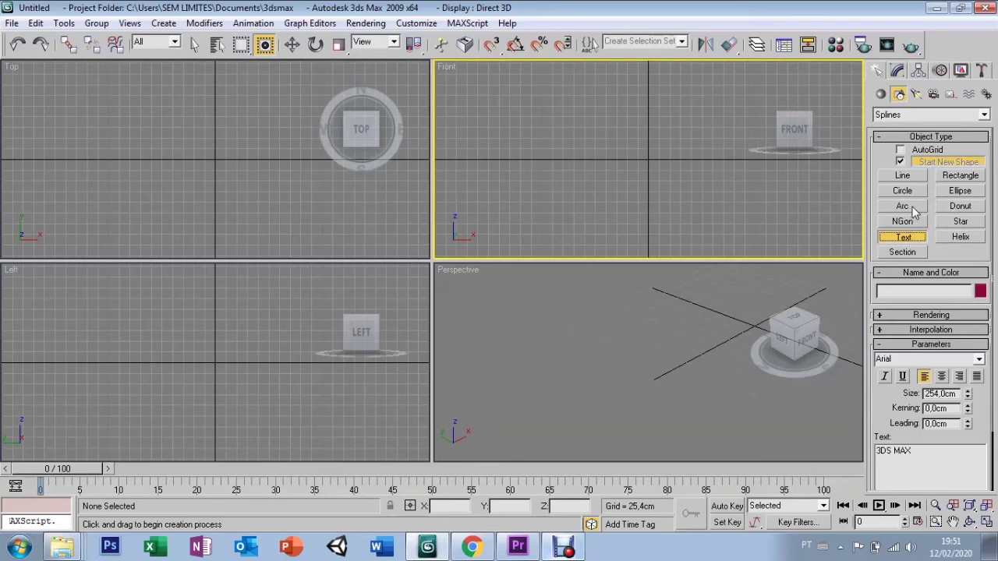
left_click(961, 236)
left_click_drag(606, 418, 621, 390)
Step: Finish Helix01 in Perspective with about 50 cm base radius, 112 cm height and a pointed top
key("p")
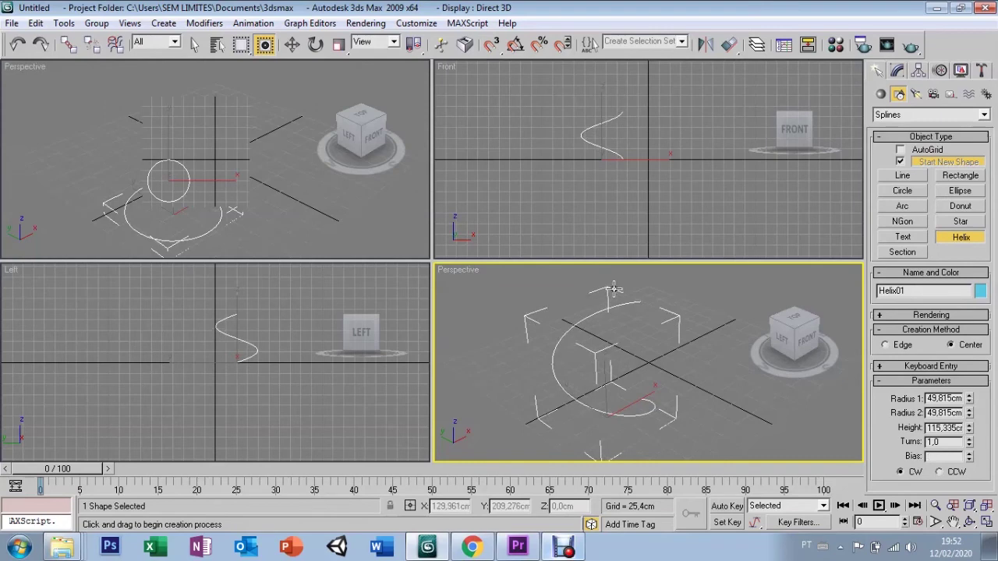
left_click(614, 290)
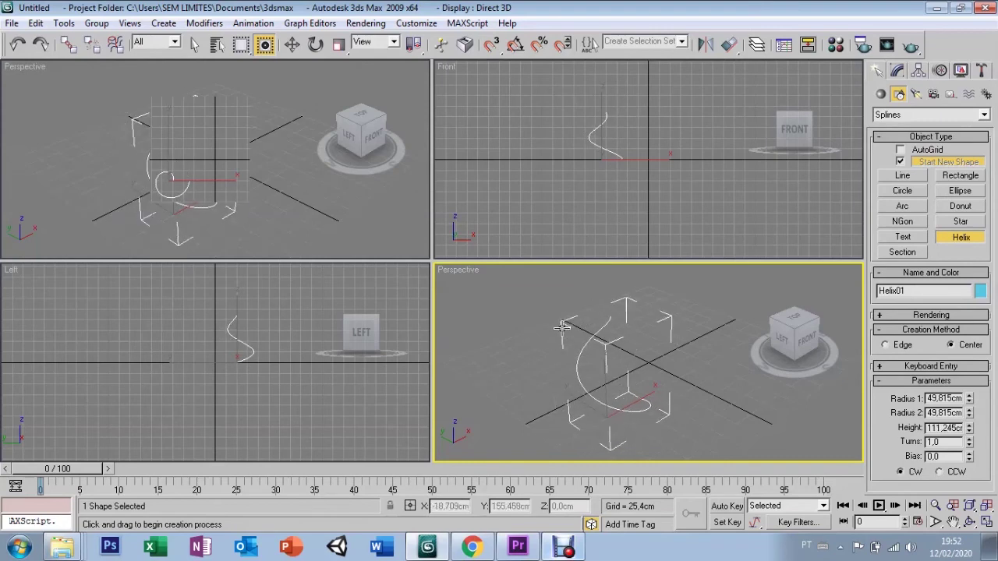
left_click(592, 382)
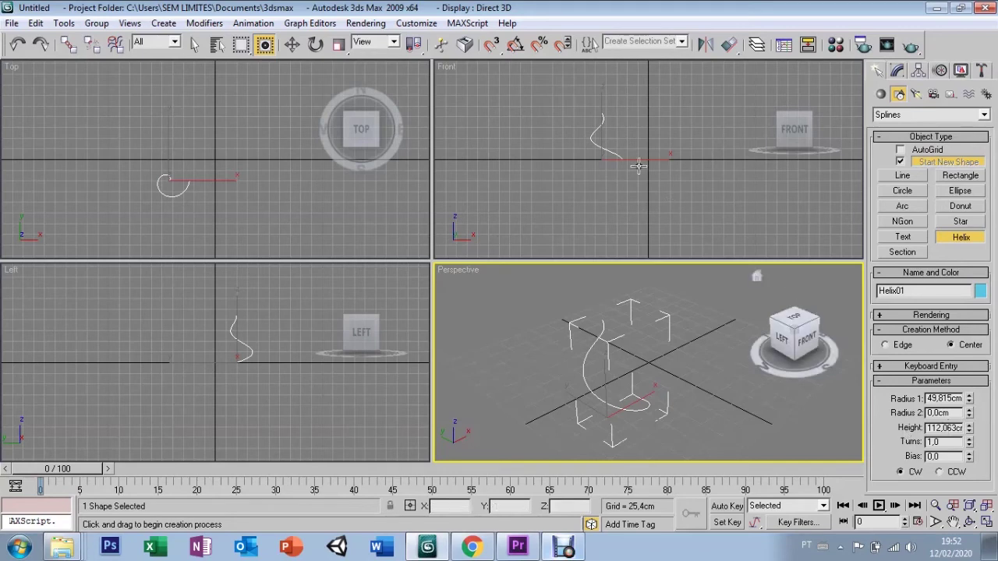
left_click(219, 357)
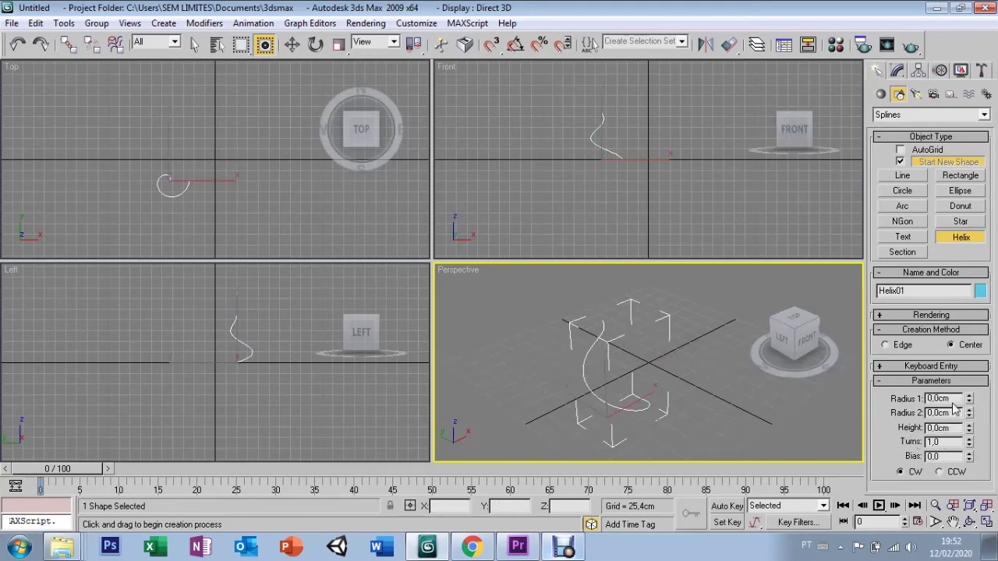
key("w")
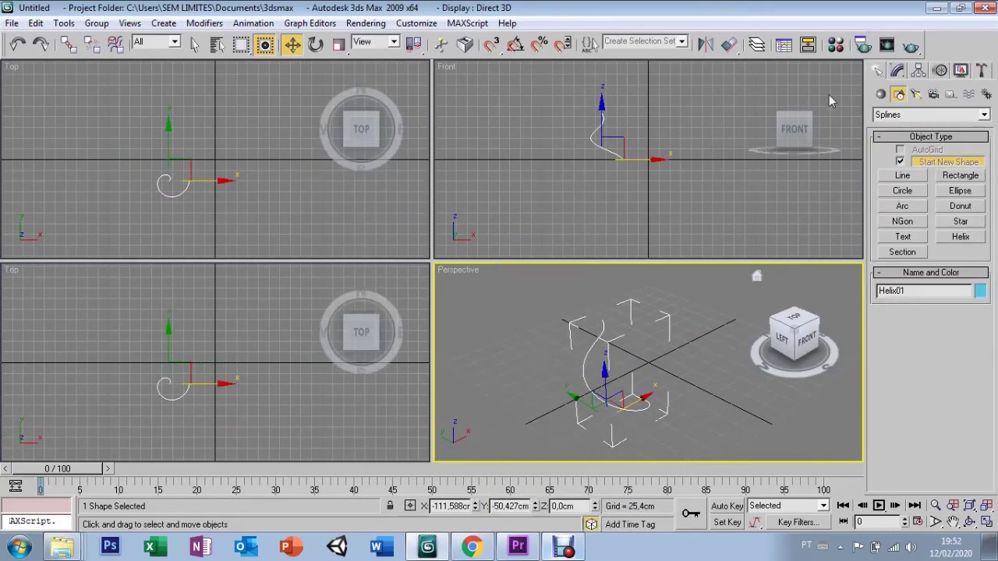
left_click(897, 72)
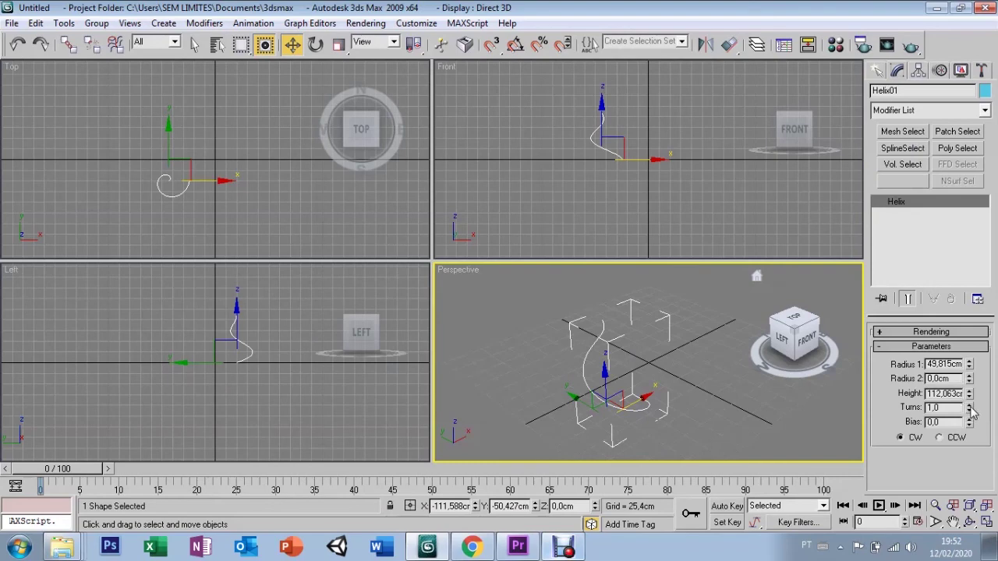
Step: Give the helix 3.47 turns, bias 0.24 and counter-clockwise winding
mouse_move(969, 406)
left_mouse_down()
mouse_move(986, 310)
mouse_move(957, 371)
left_mouse_up()
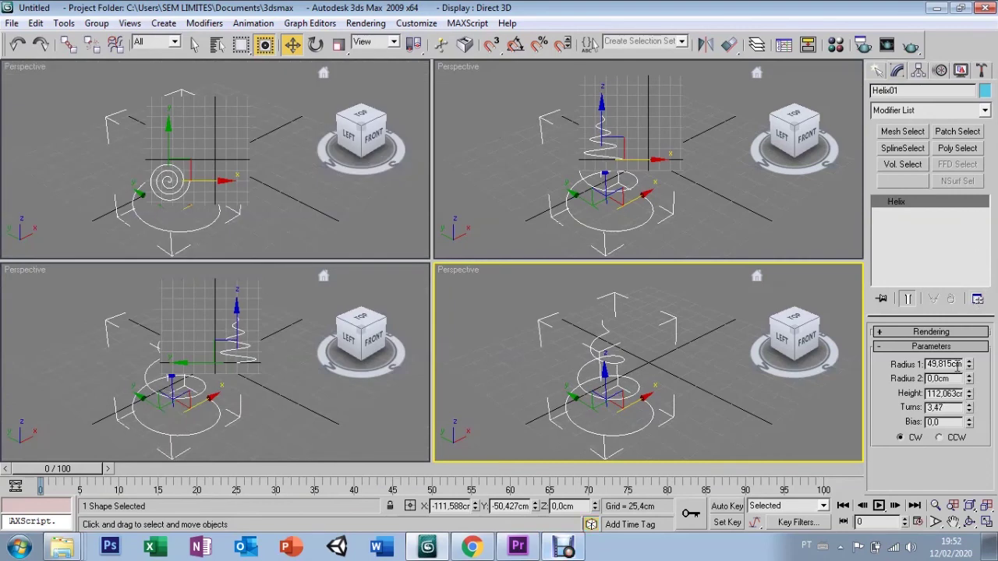
left_click_drag(969, 421, 975, 401)
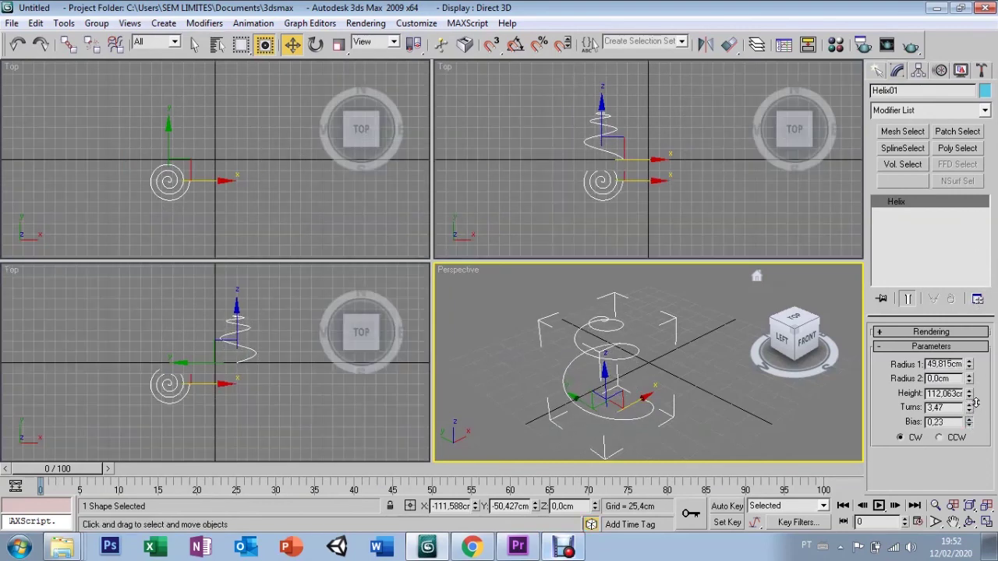
left_click(940, 439)
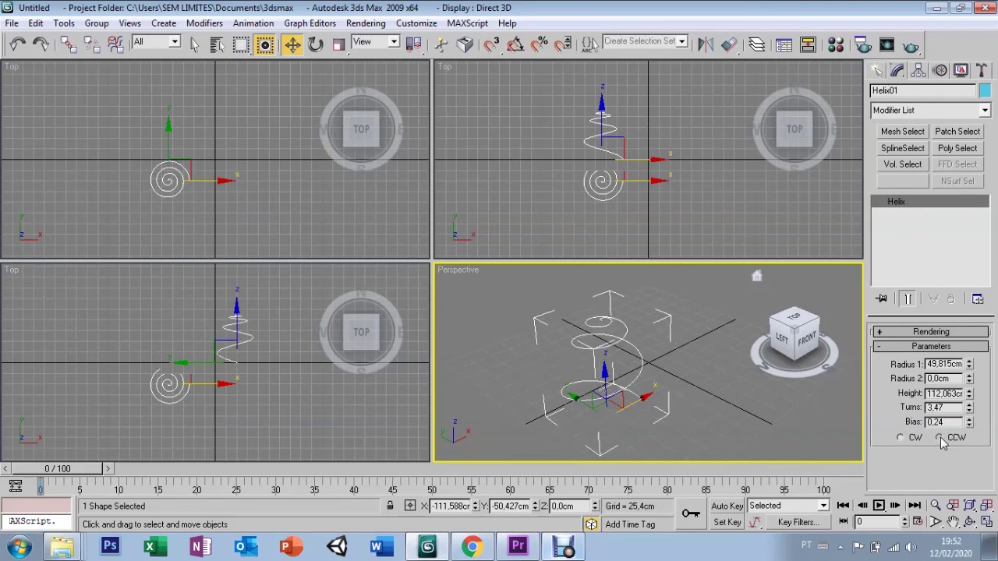
left_click(904, 439)
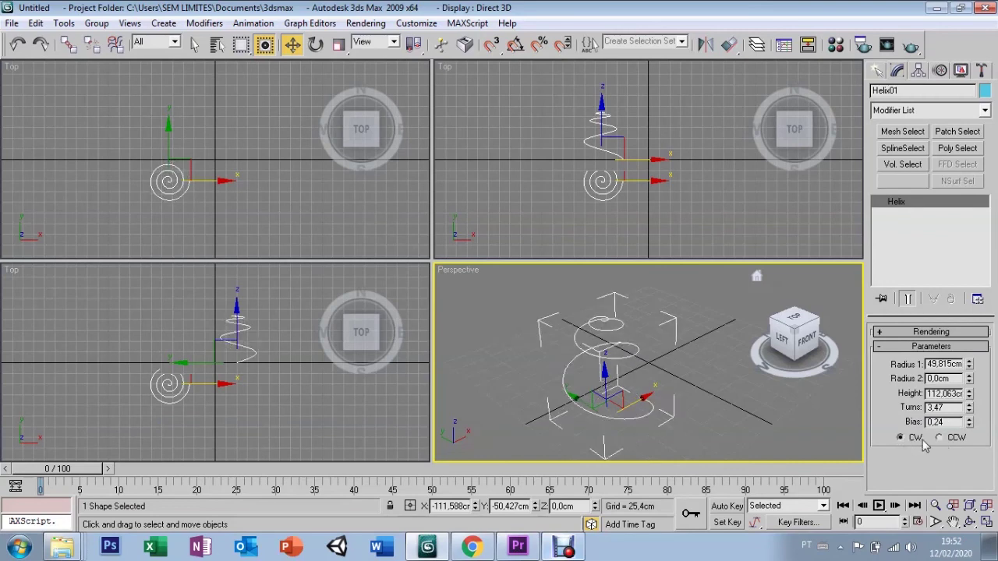
left_click(939, 439)
left_click(901, 438)
left_click(939, 438)
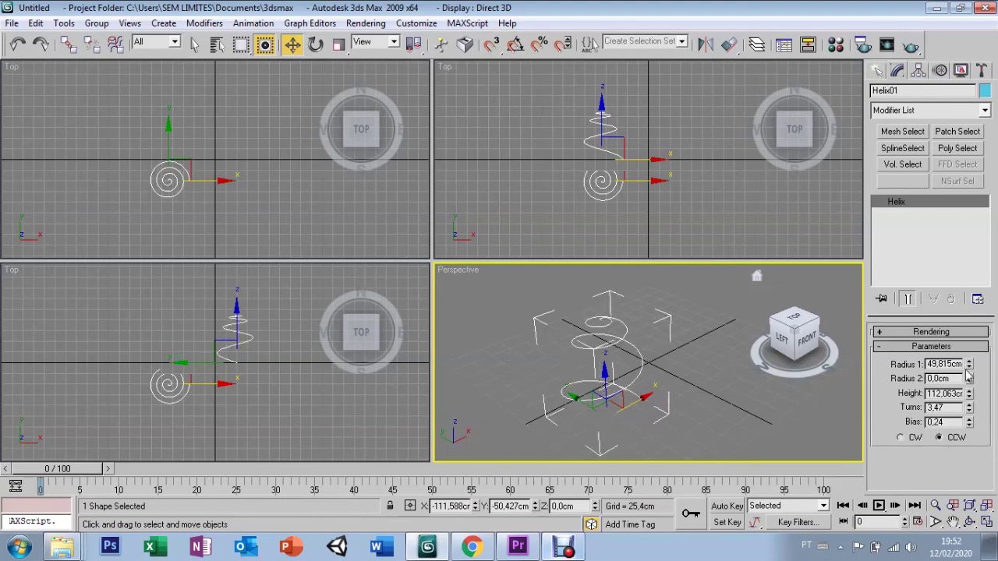
Step: Set Radius 1 to 75.978 cm and Radius 2 to 1.168 cm
left_click_drag(970, 366, 970, 343)
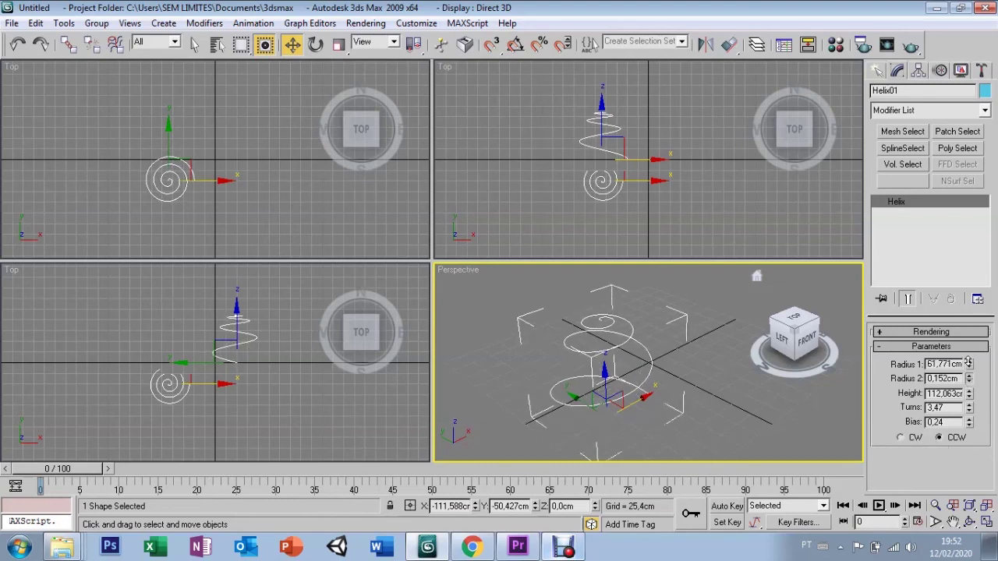
mouse_move(970, 381)
left_mouse_down()
mouse_move(971, 360)
mouse_move(972, 371)
left_mouse_up()
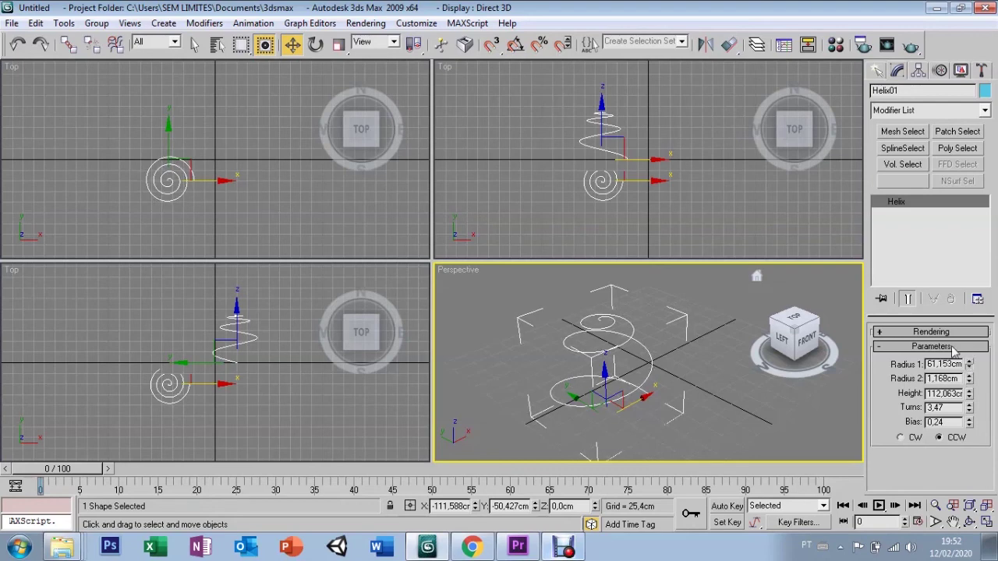
left_click(879, 332)
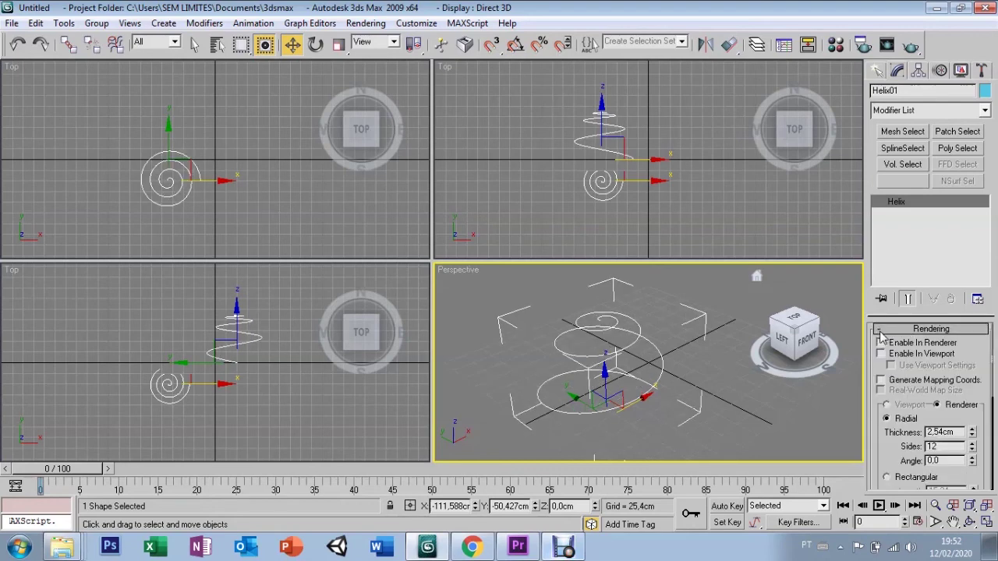
left_click(879, 330)
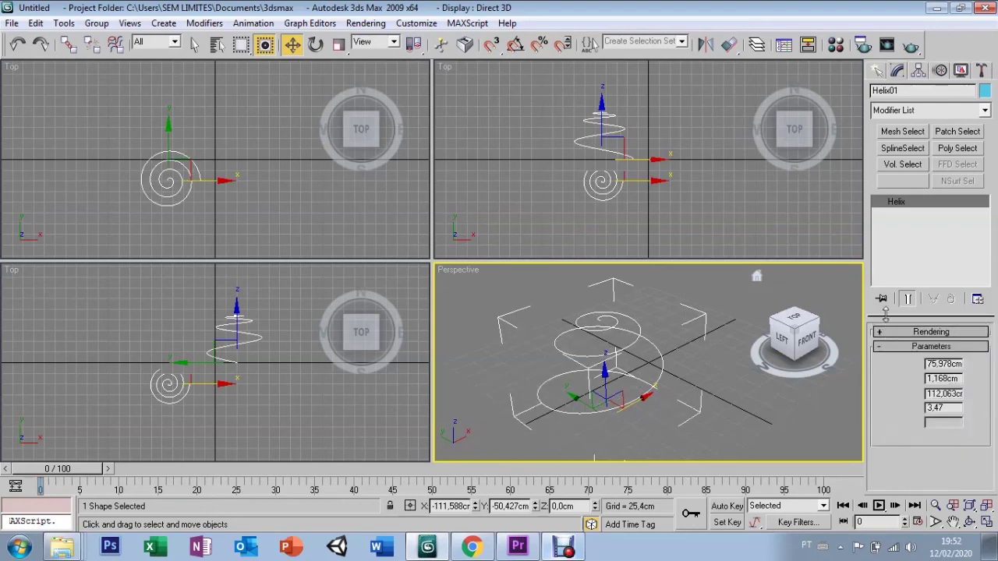
left_click(878, 71)
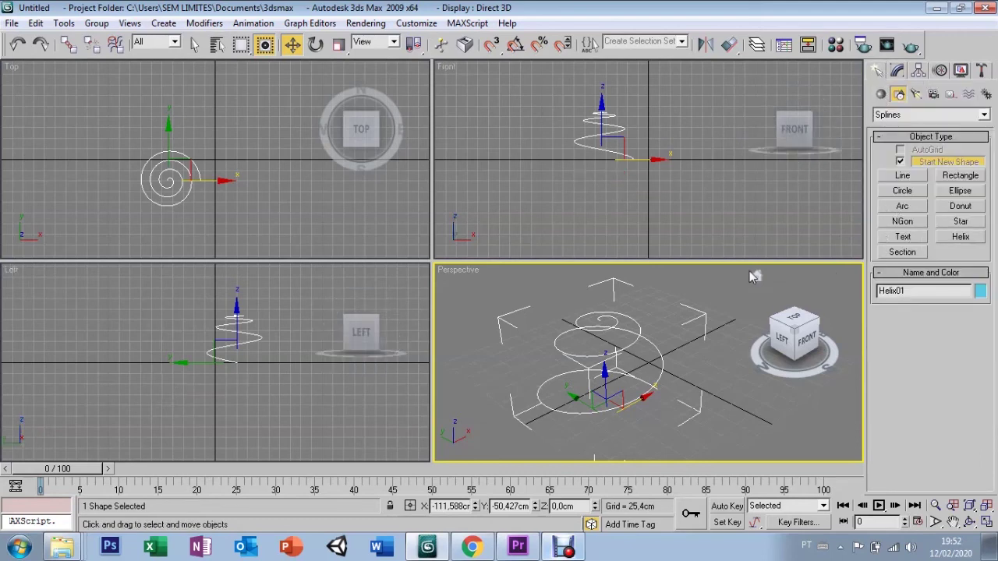